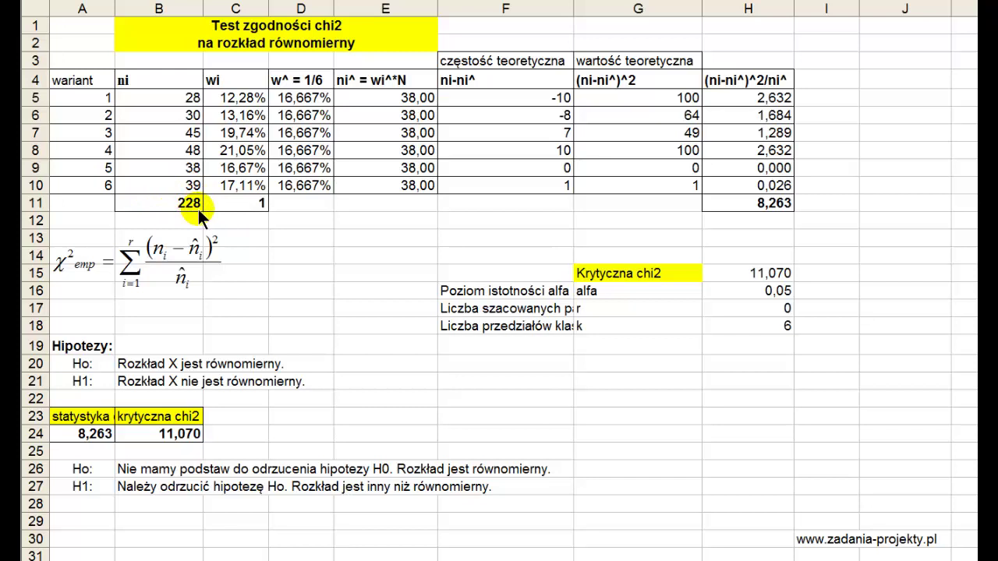
- Inspect the wi share formulas in C5 and C6, then highlight the shares C5:C10
click(254, 98)
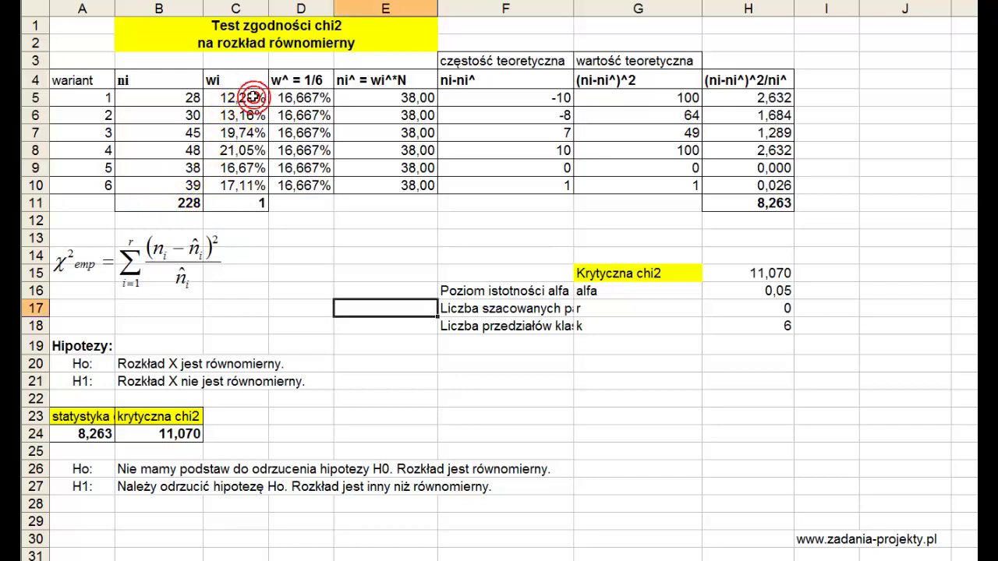
double_click(254, 98)
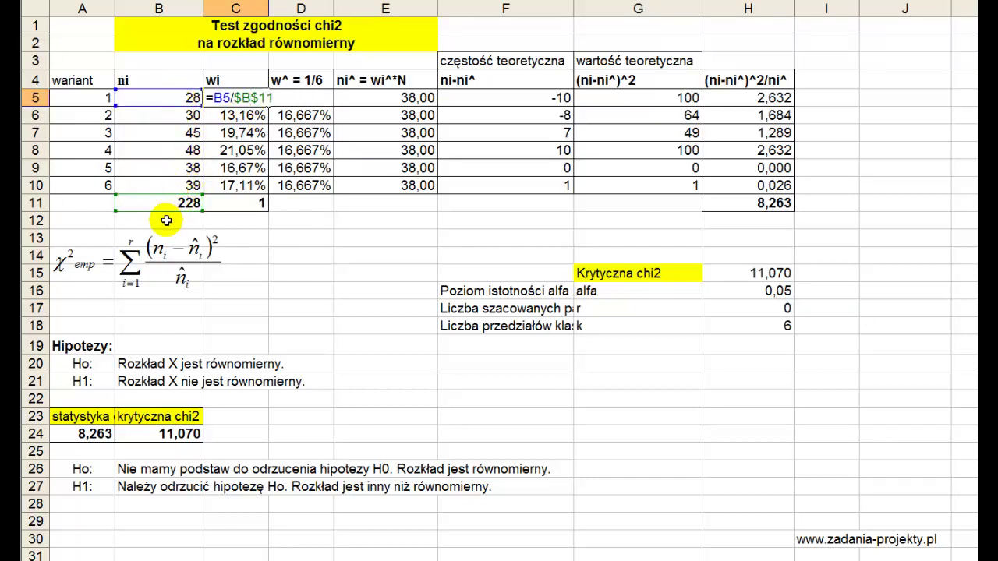
click(234, 103)
double_click(251, 115)
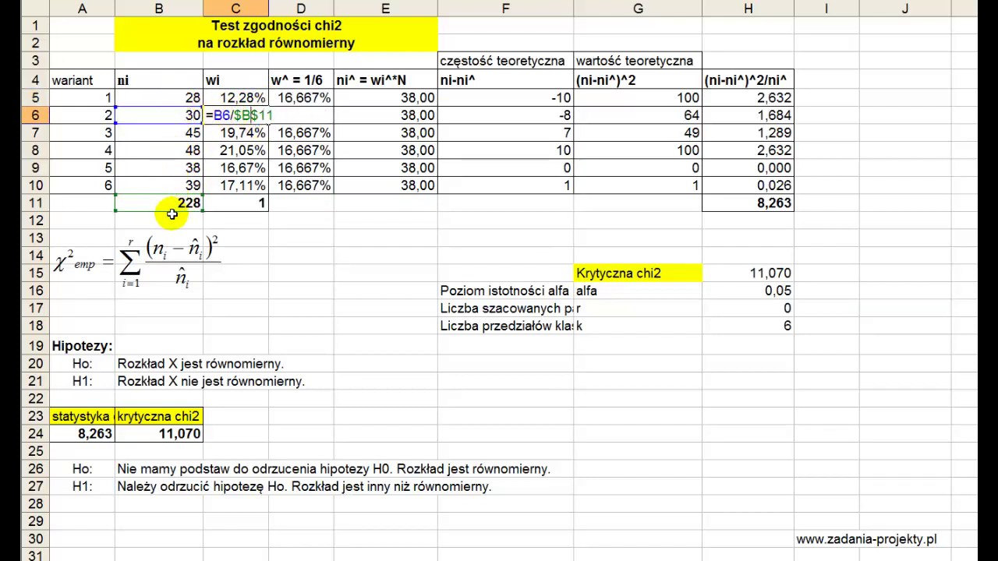
key(Escape)
drag(250, 98, 243, 185)
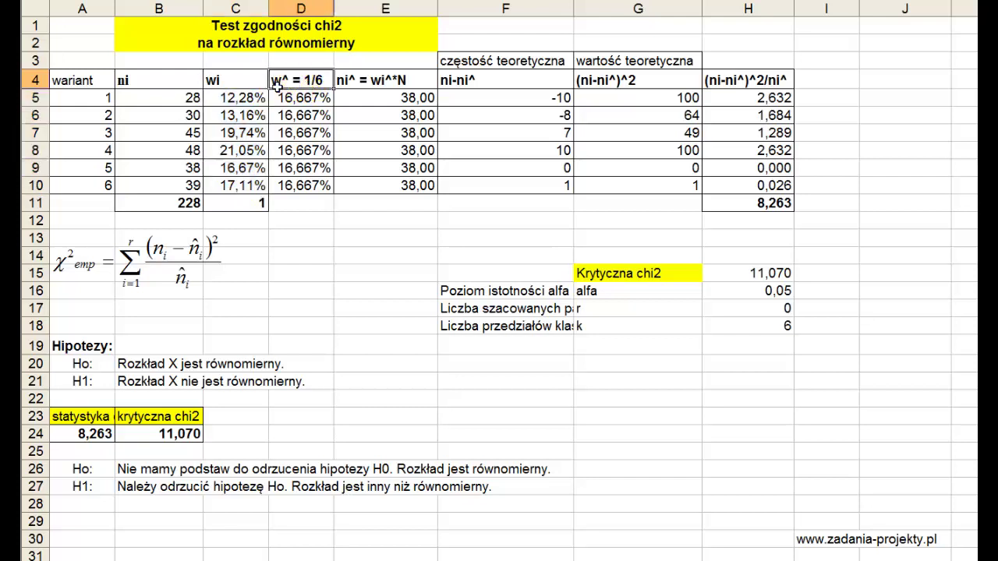
- Compare observed counts B5:B10 and wi shares with the theoretical w^ = 1/6 shares in D5:D10
click(279, 83)
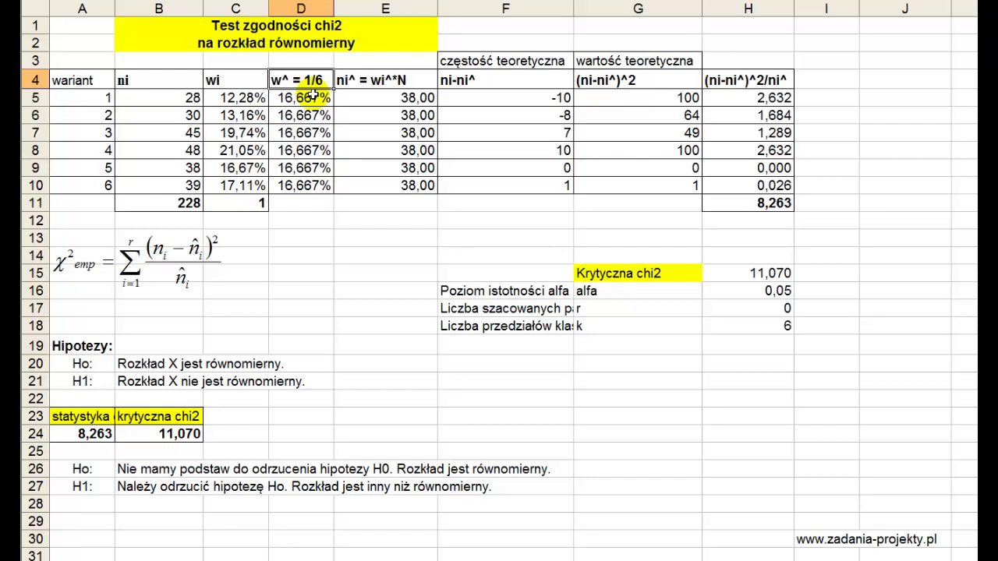
drag(164, 100, 161, 187)
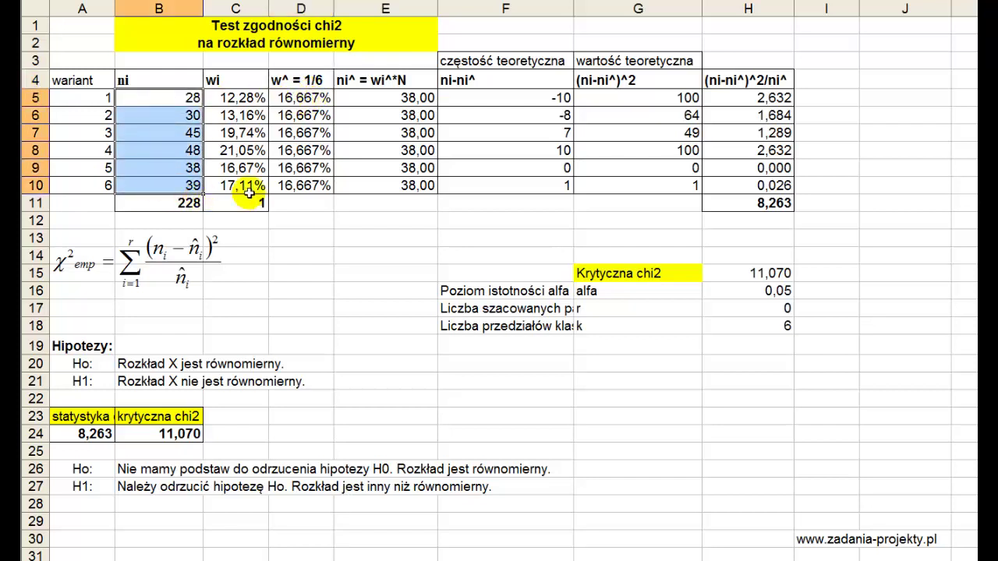
drag(305, 185, 286, 102)
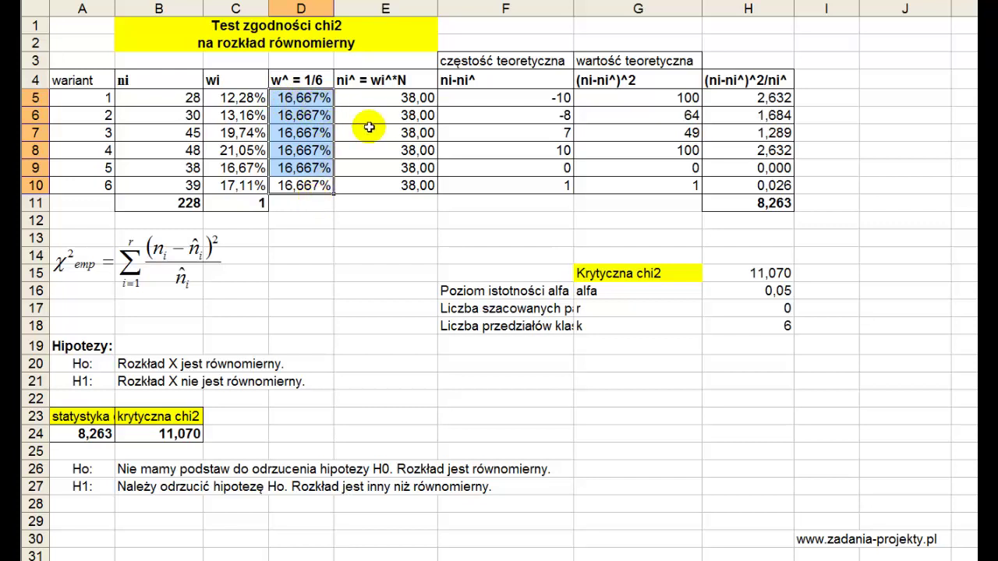
drag(215, 98, 234, 184)
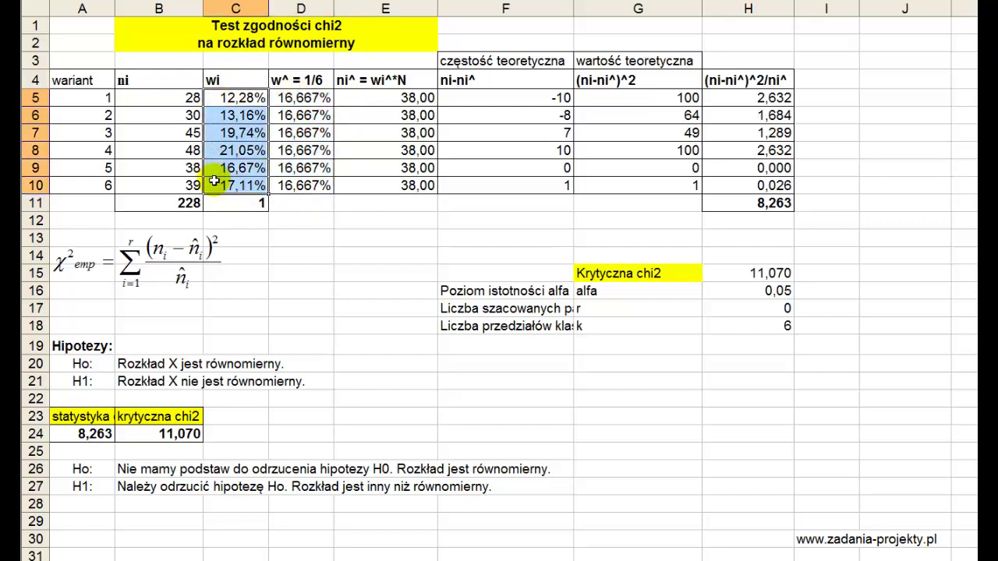
drag(297, 182, 308, 94)
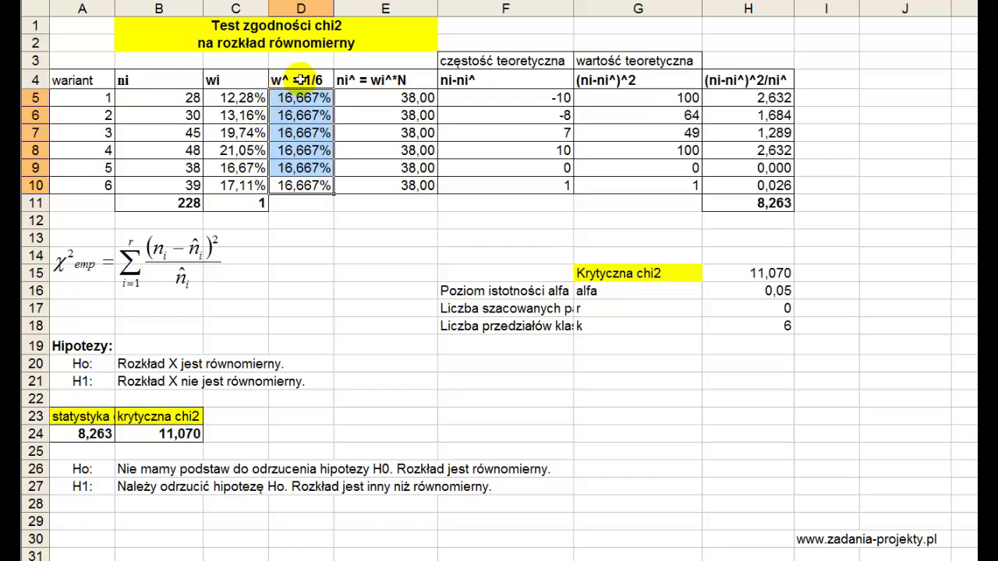
drag(78, 115, 69, 185)
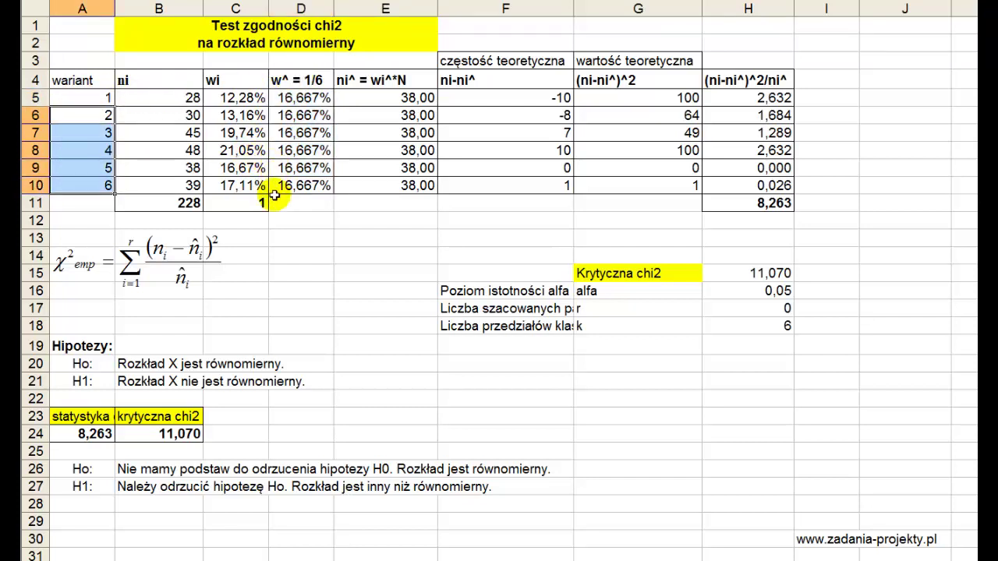
drag(296, 186, 308, 95)
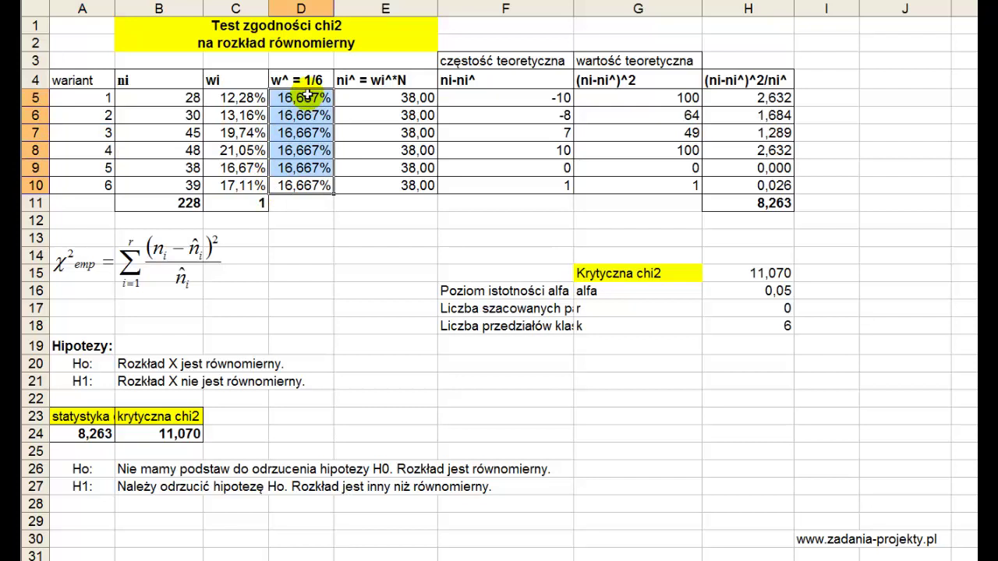
- Review the expected counts ni^ = wi^*N in column E against the observed counts and the chi-square formula
click(376, 81)
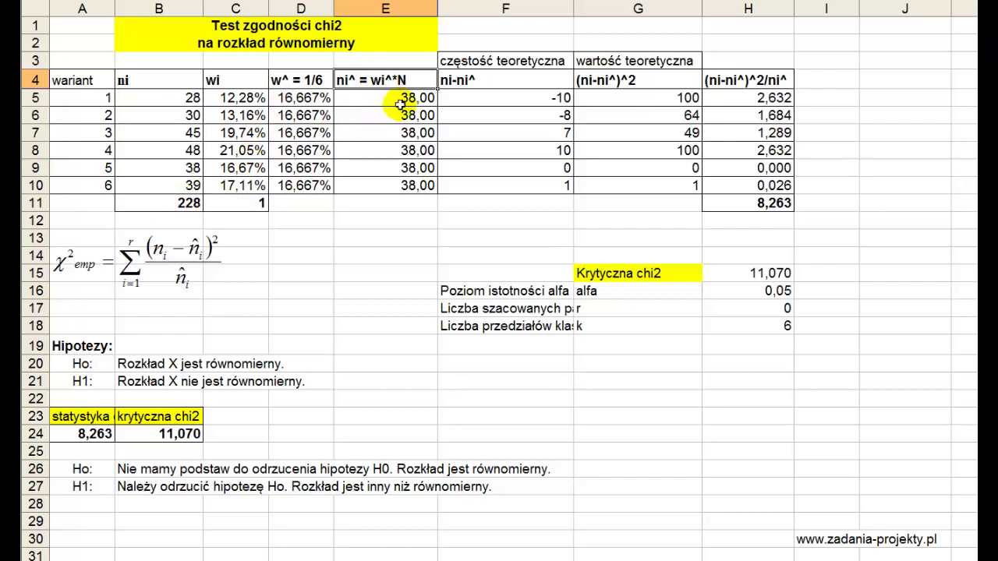
drag(404, 98, 411, 196)
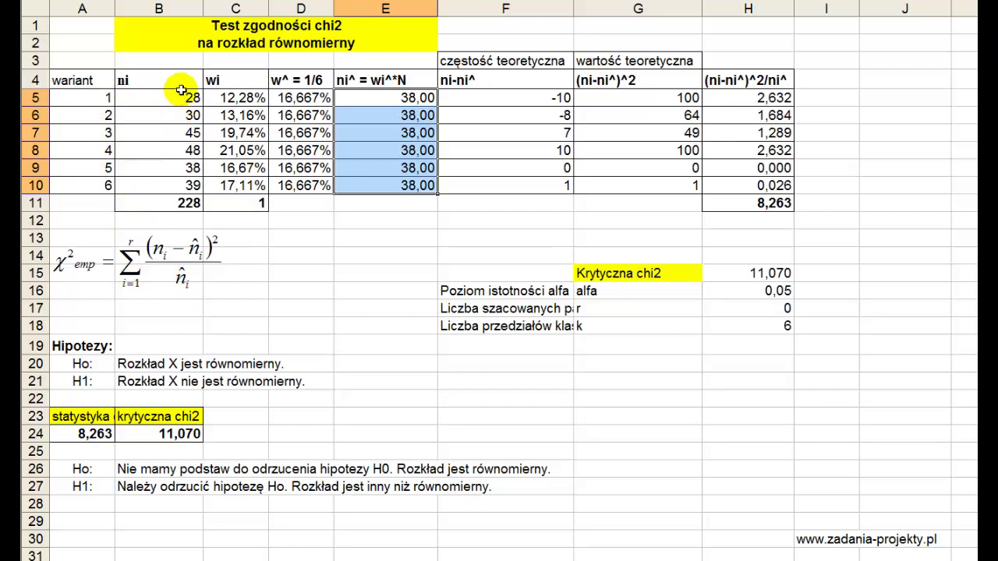
drag(181, 94, 188, 185)
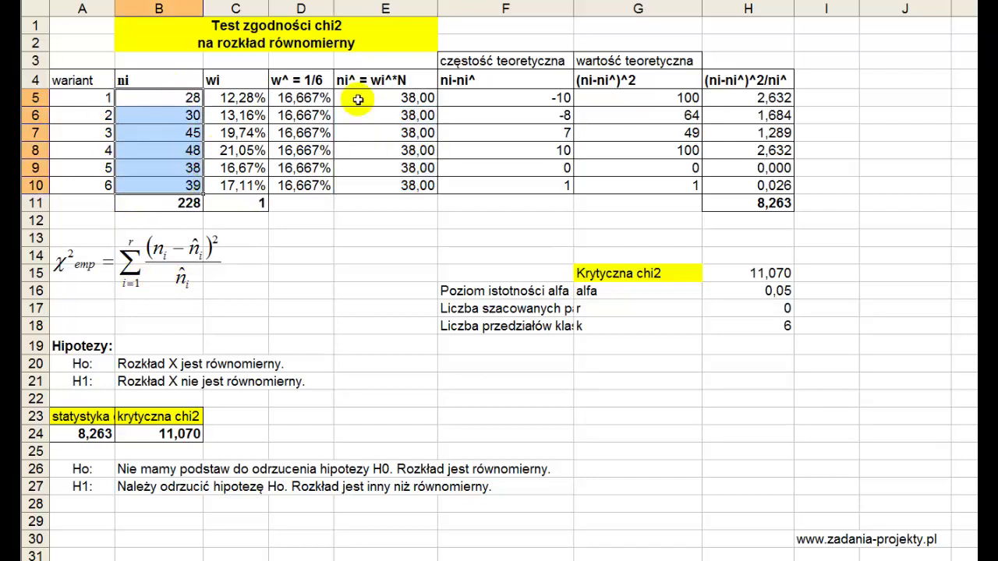
drag(358, 99, 379, 181)
click(137, 253)
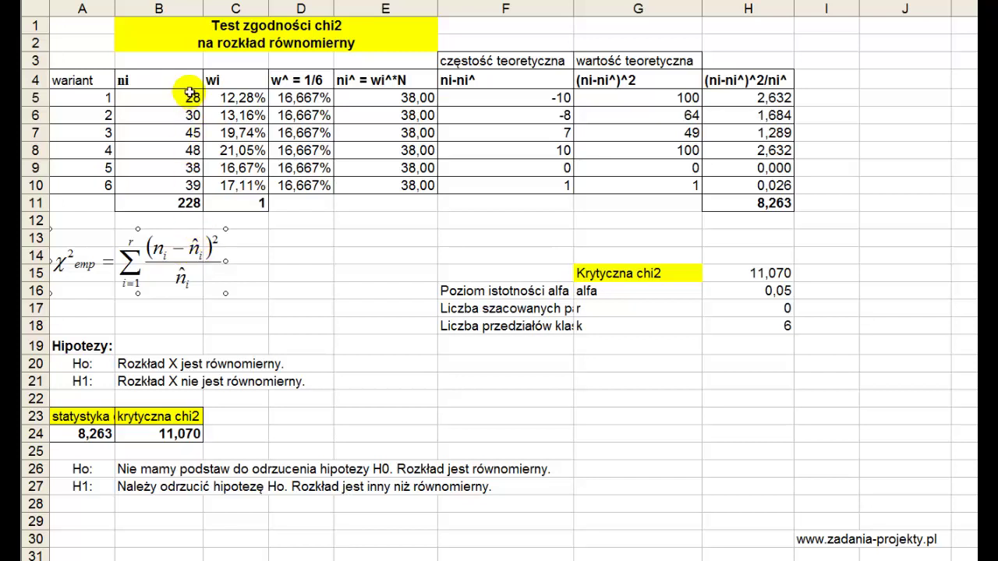
- Fill the =B5-E5 difference formula from F5 down to F10 and verify F10 shows =B10-E10
click(495, 96)
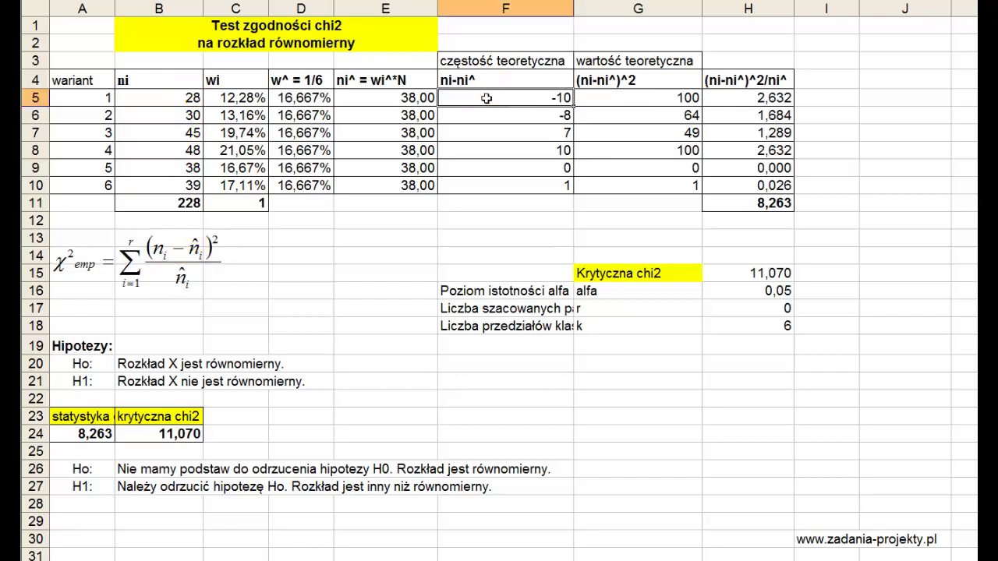
double_click(486, 97)
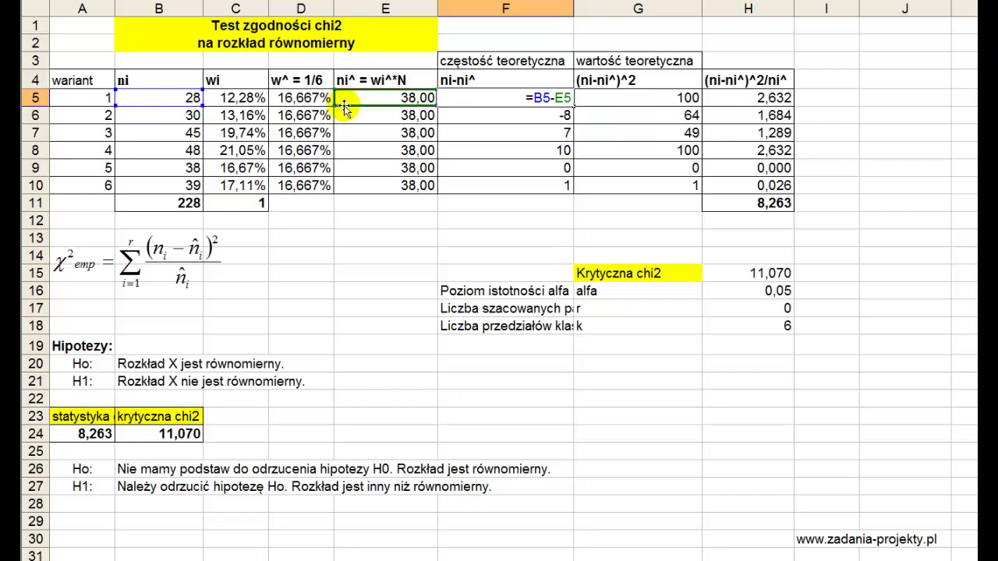
key(Escape)
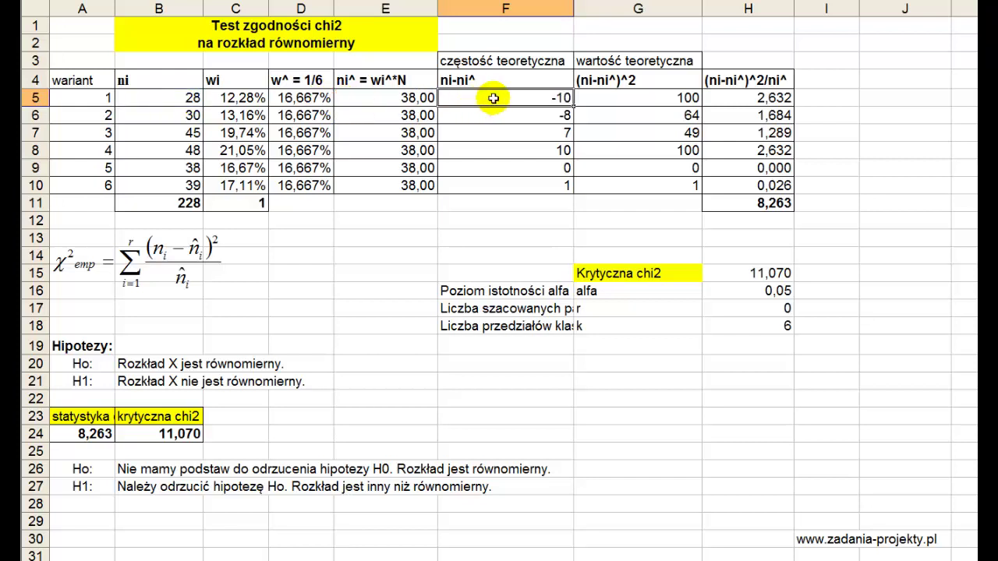
click(551, 99)
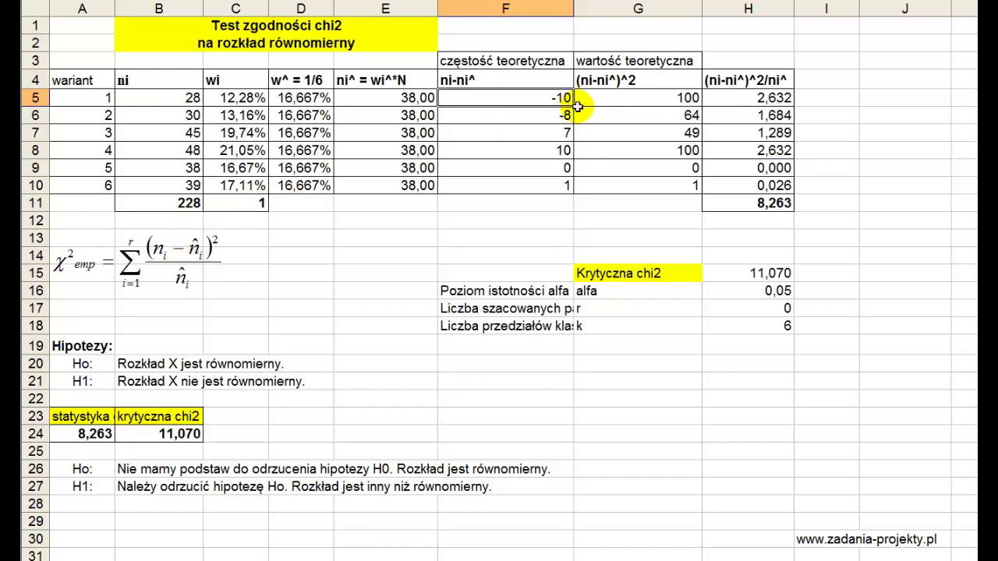
drag(577, 106, 570, 188)
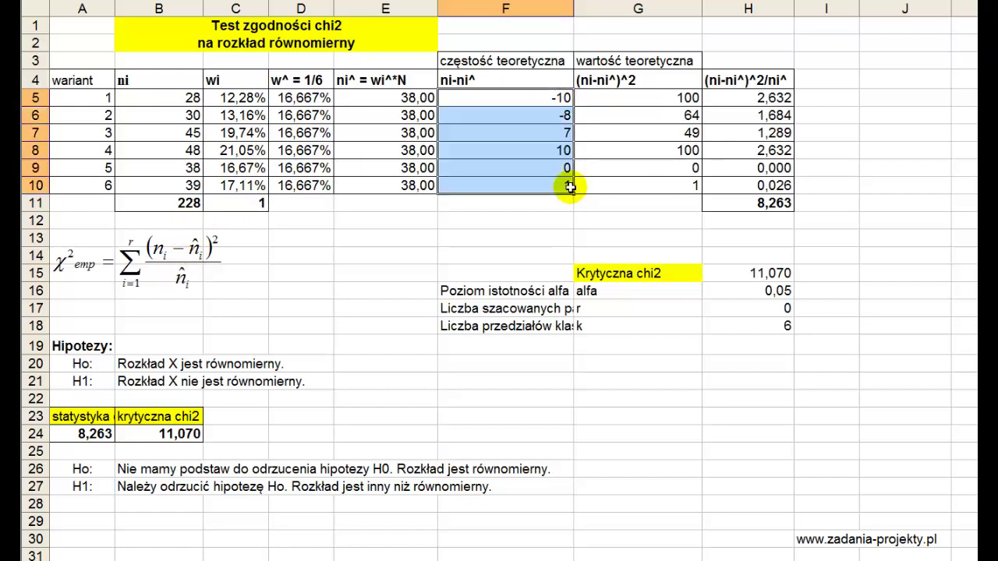
double_click(528, 187)
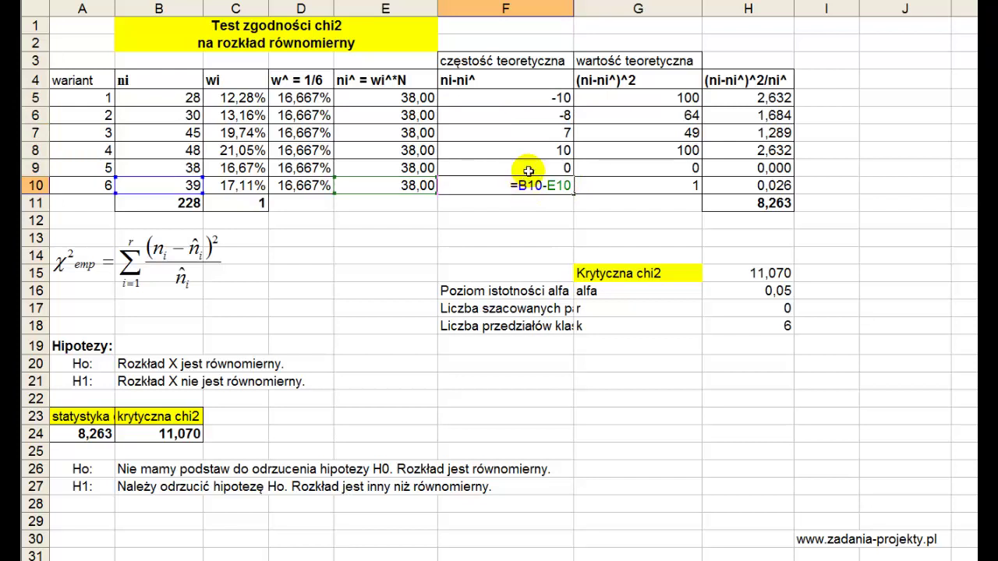
key(Escape)
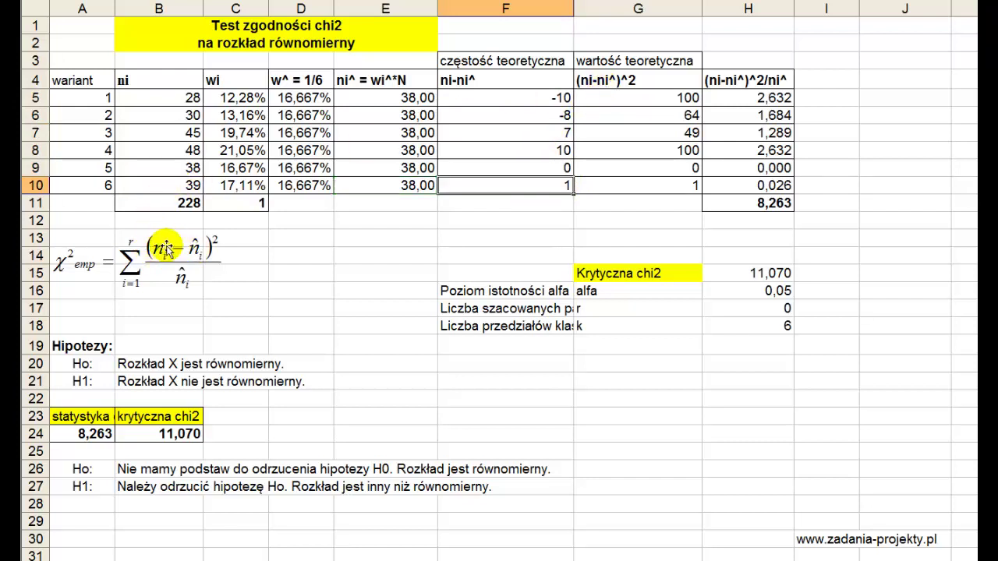
click(606, 81)
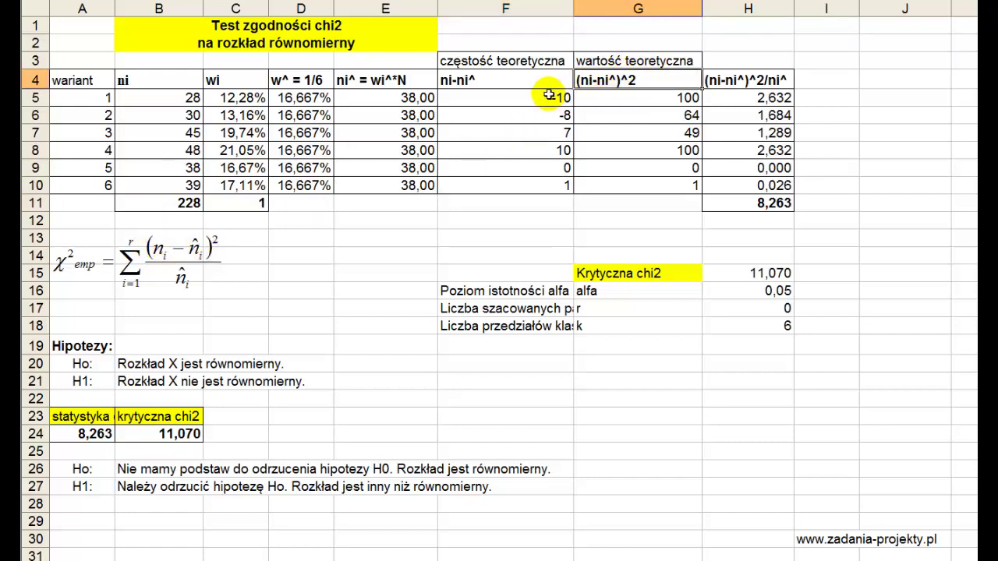
drag(549, 97, 548, 188)
drag(648, 96, 636, 186)
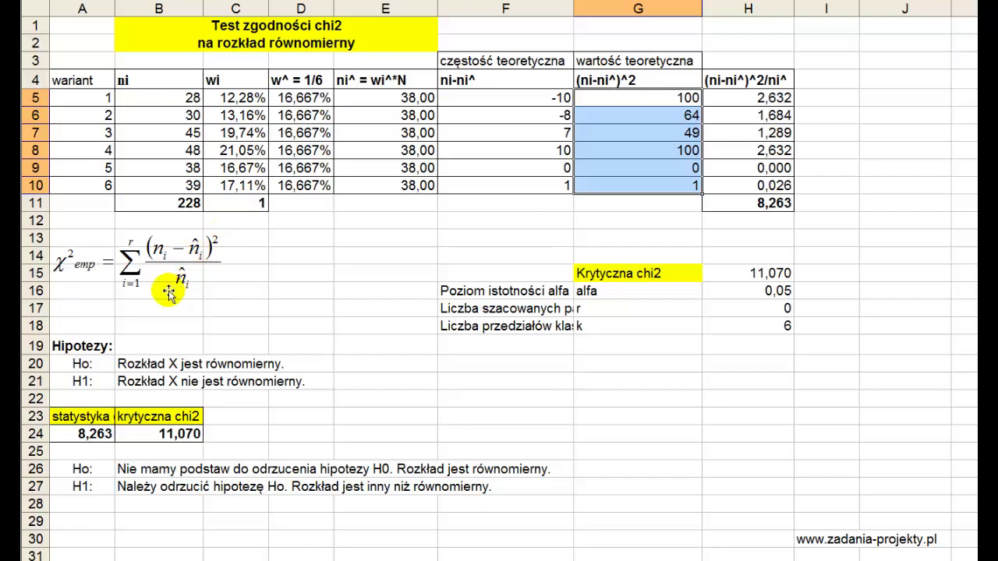
drag(377, 96, 377, 179)
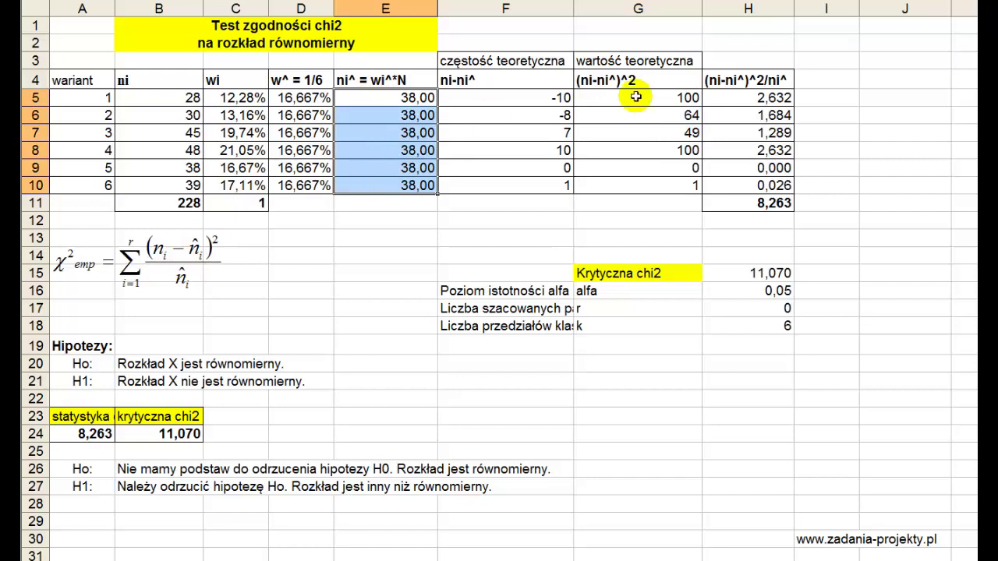
mouse_move(687, 96)
mouse_down()
mouse_move(669, 169)
mouse_move(635, 173)
mouse_up()
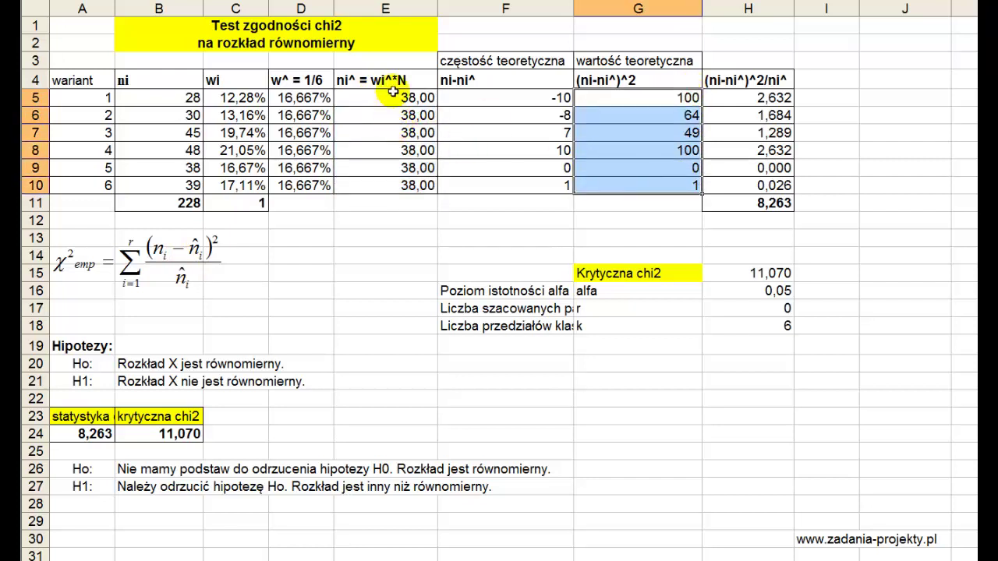
drag(387, 97, 387, 188)
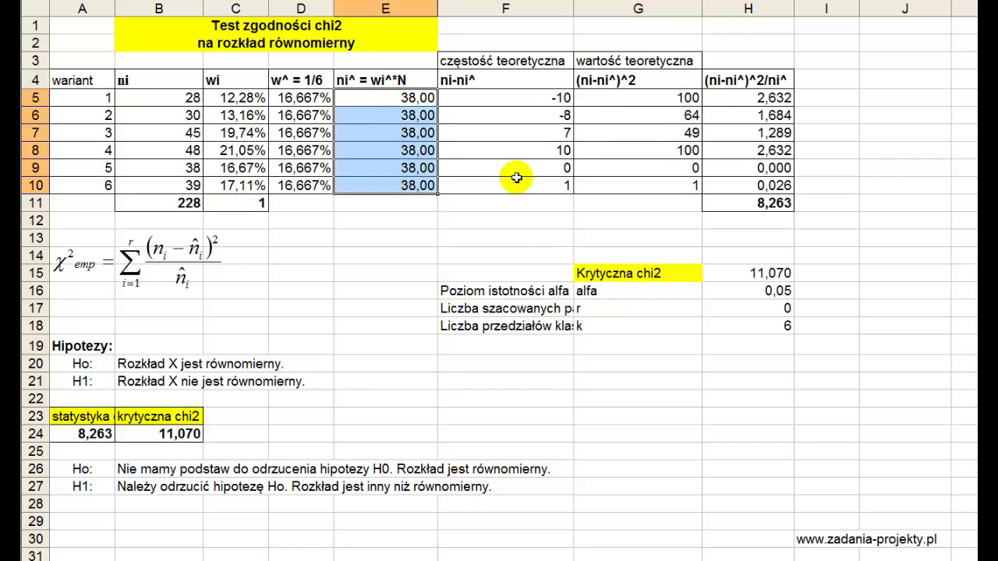
drag(769, 97, 769, 185)
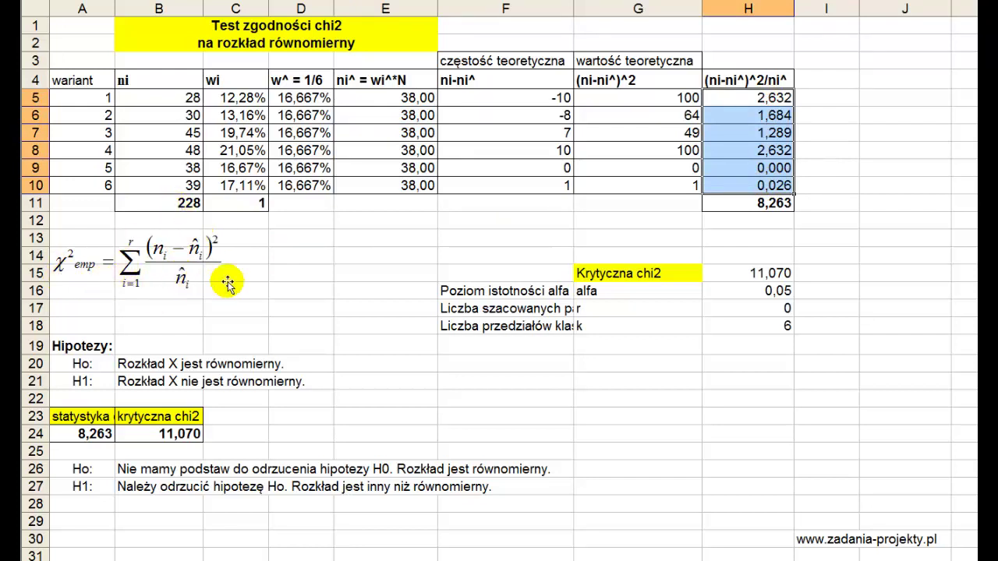
double_click(731, 203)
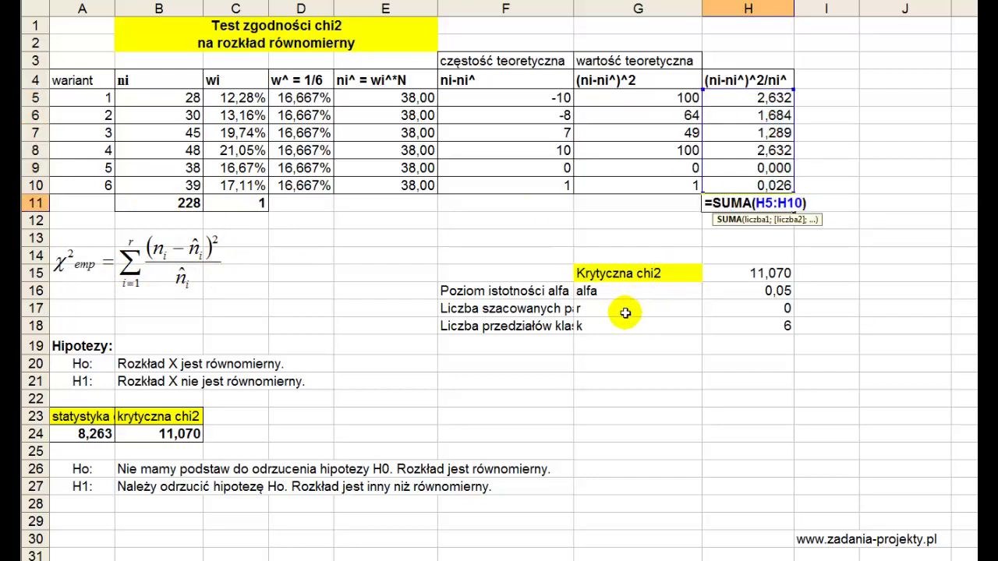
click(754, 210)
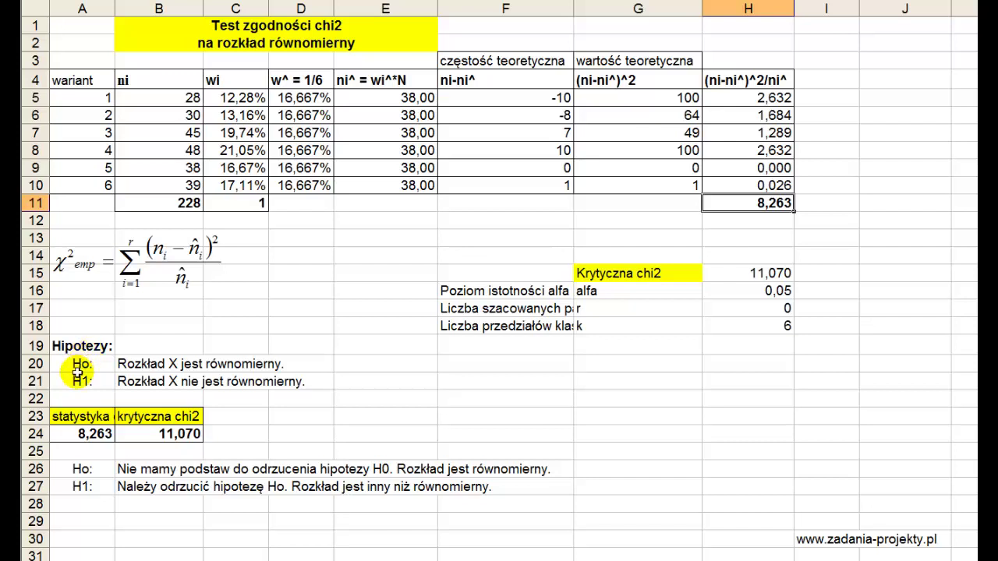
click(82, 364)
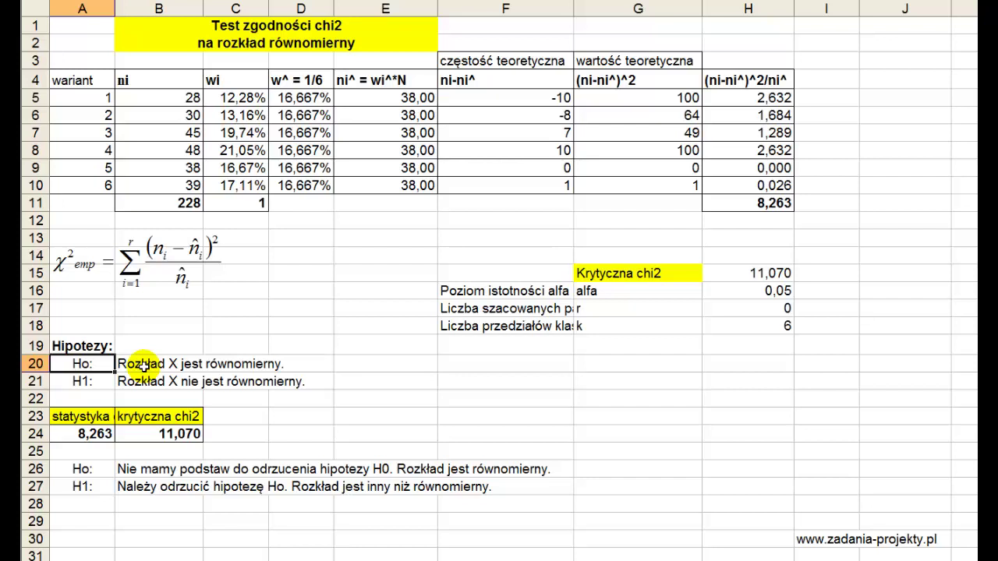
click(142, 366)
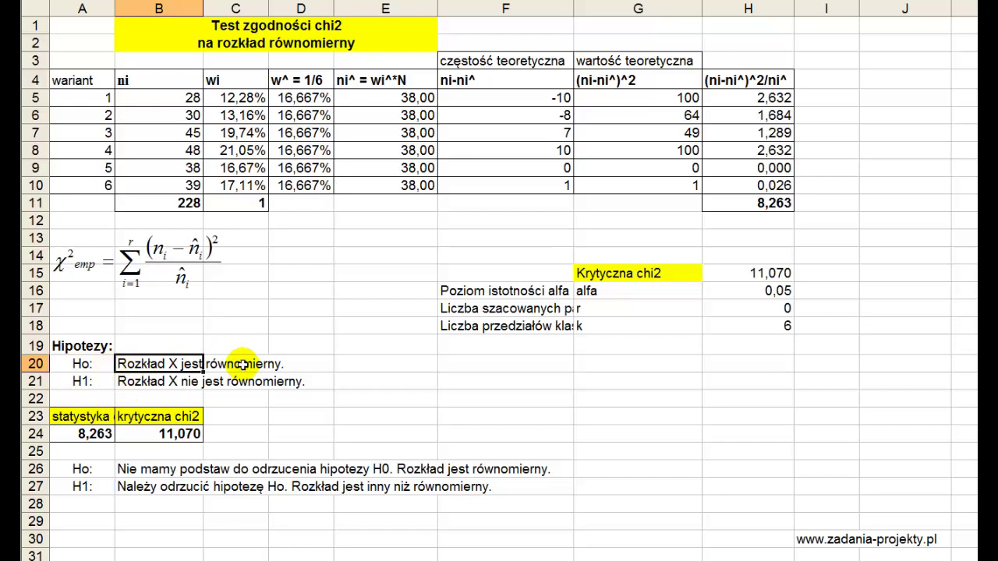
click(85, 382)
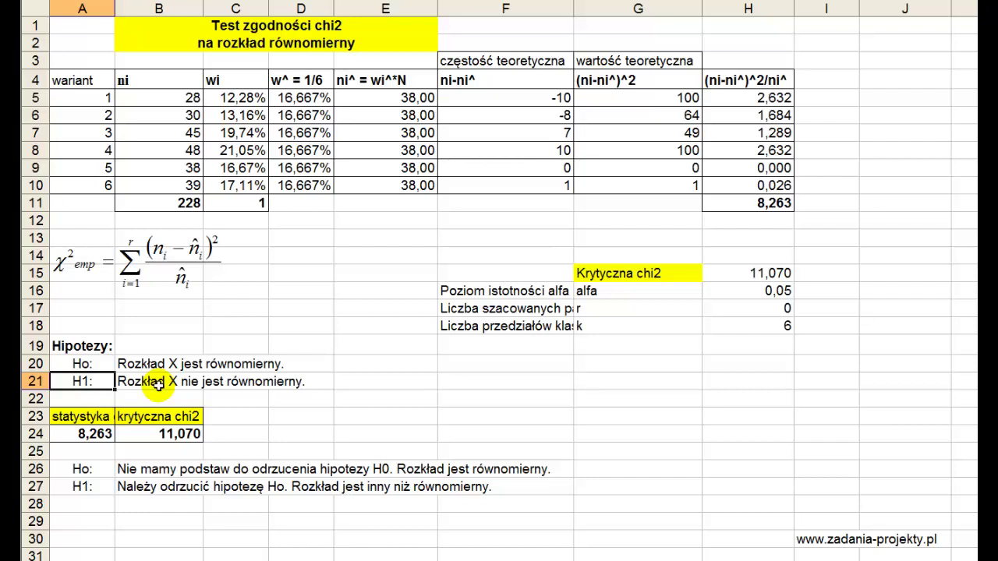
click(166, 363)
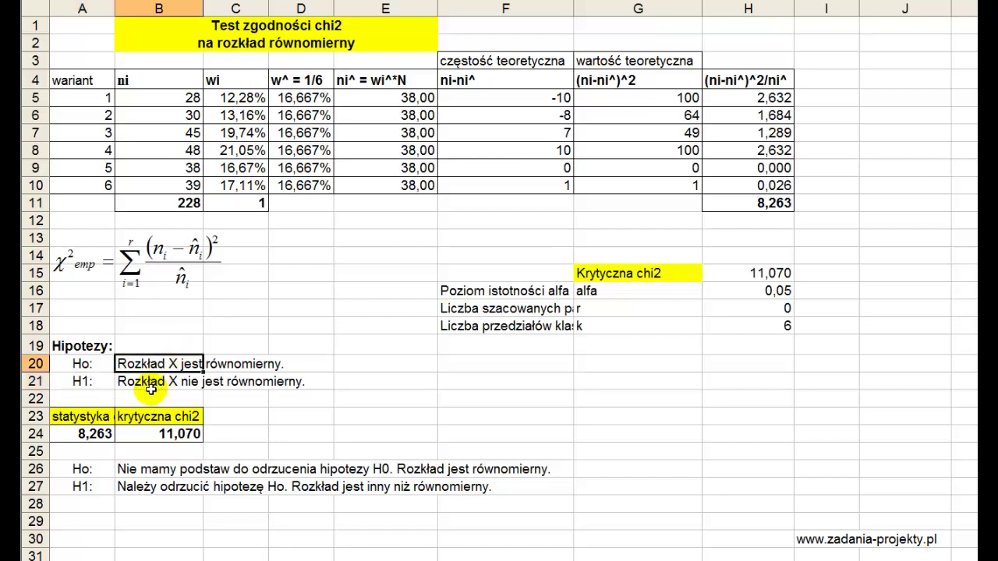
click(150, 383)
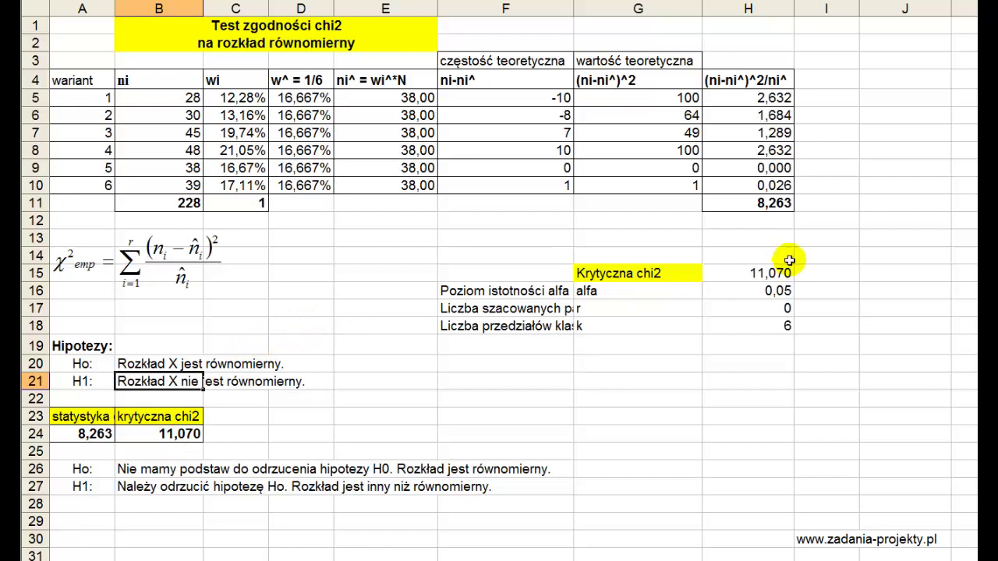
click(124, 363)
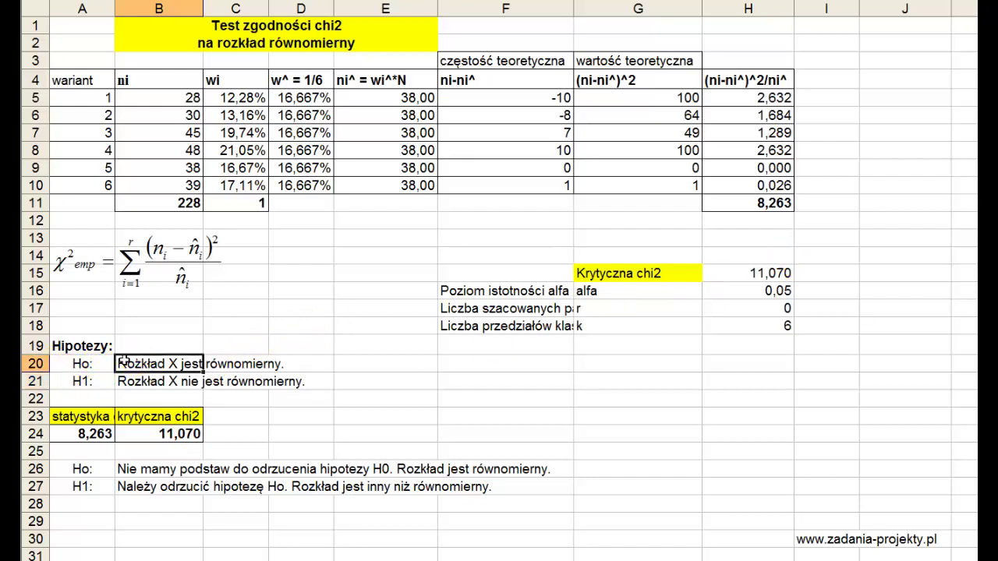
click(92, 364)
drag(94, 381, 134, 380)
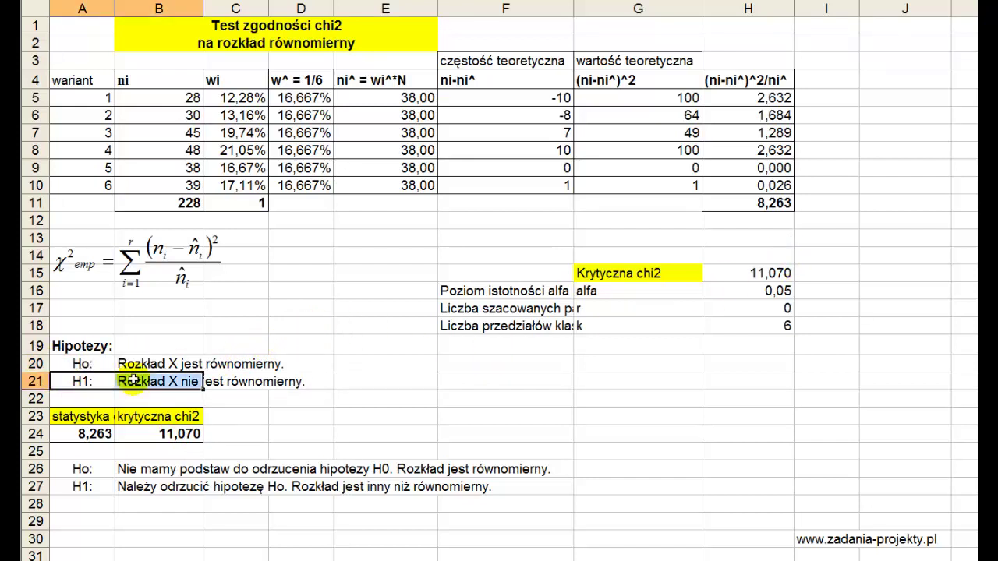
click(760, 203)
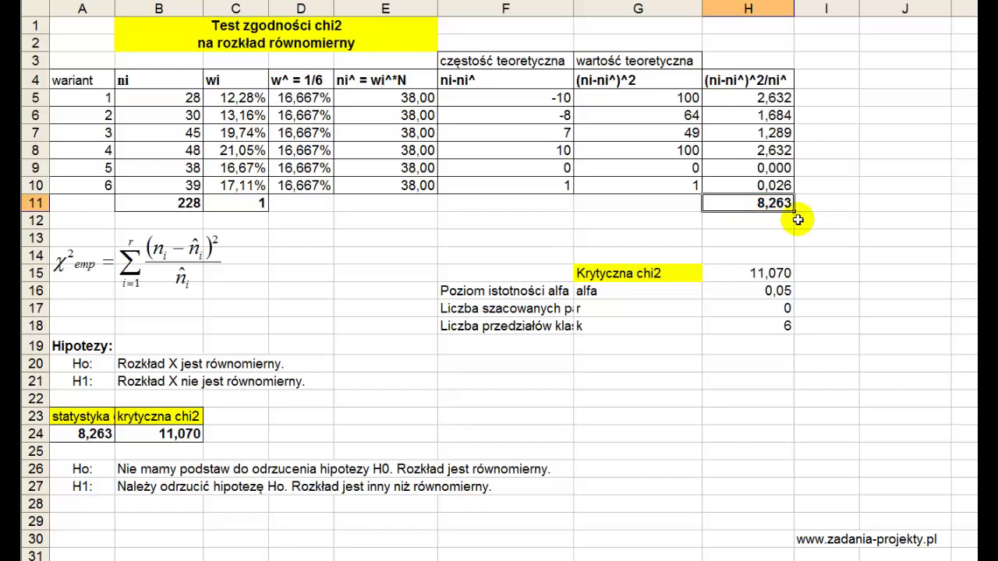
drag(129, 418, 134, 436)
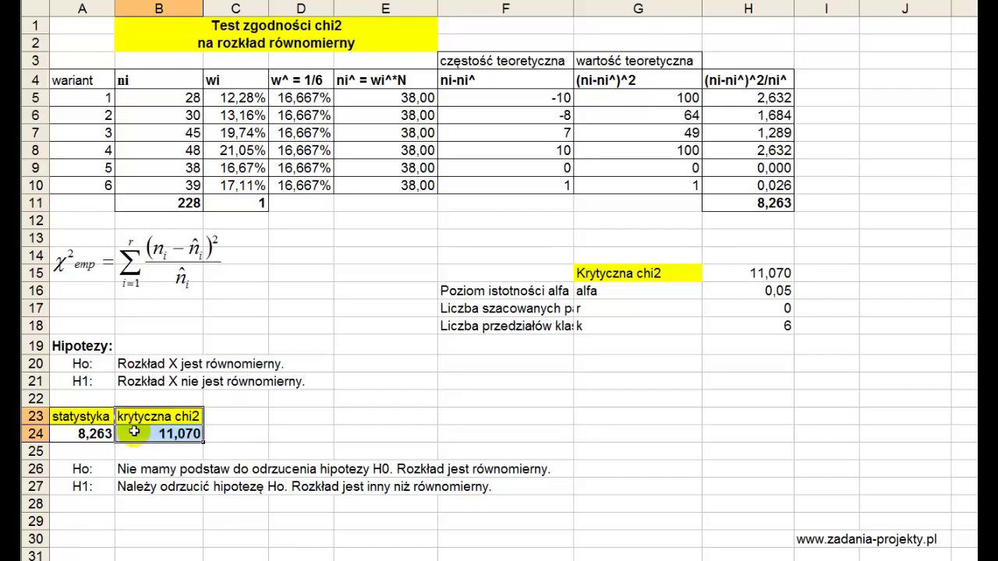
drag(751, 273, 553, 326)
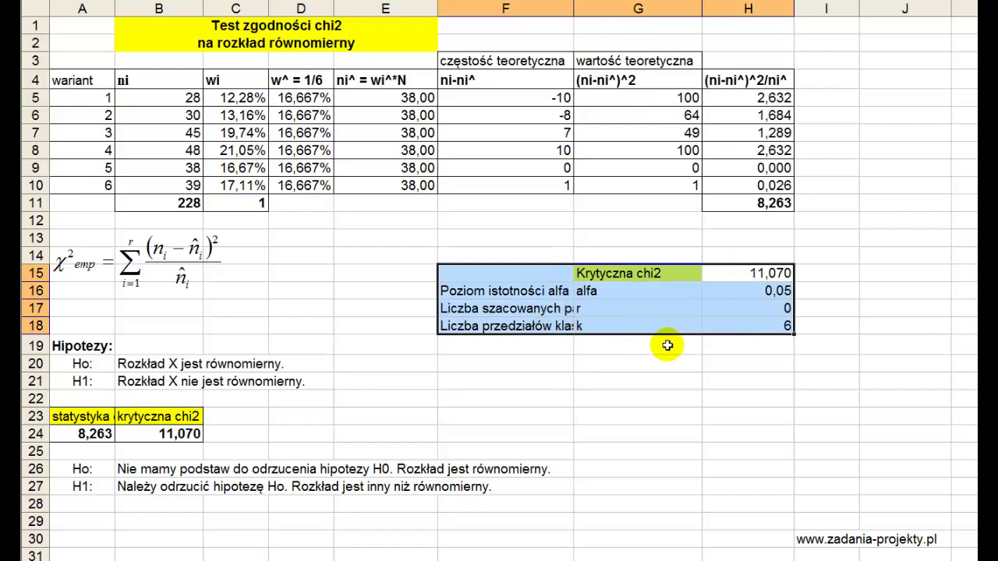
click(671, 273)
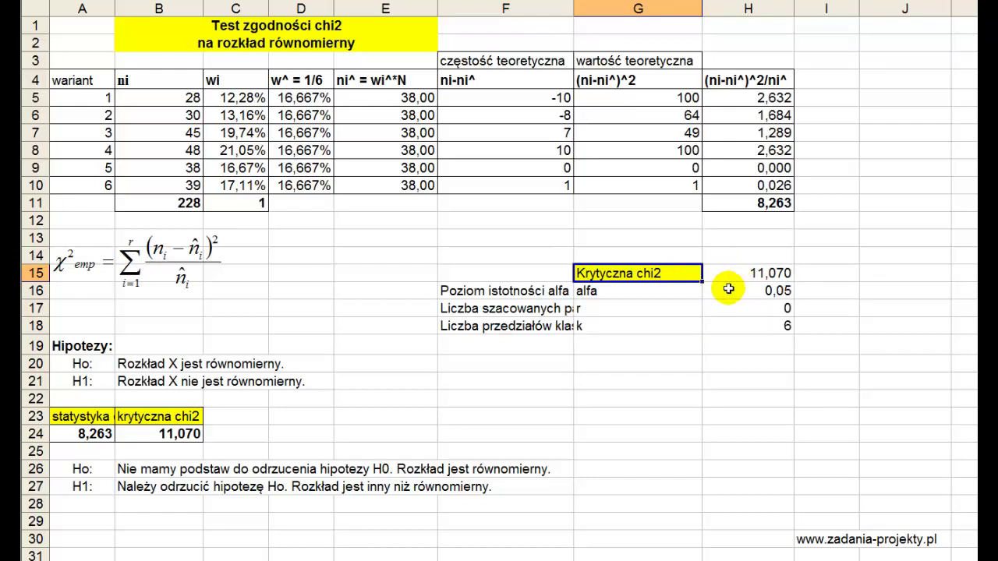
click(660, 290)
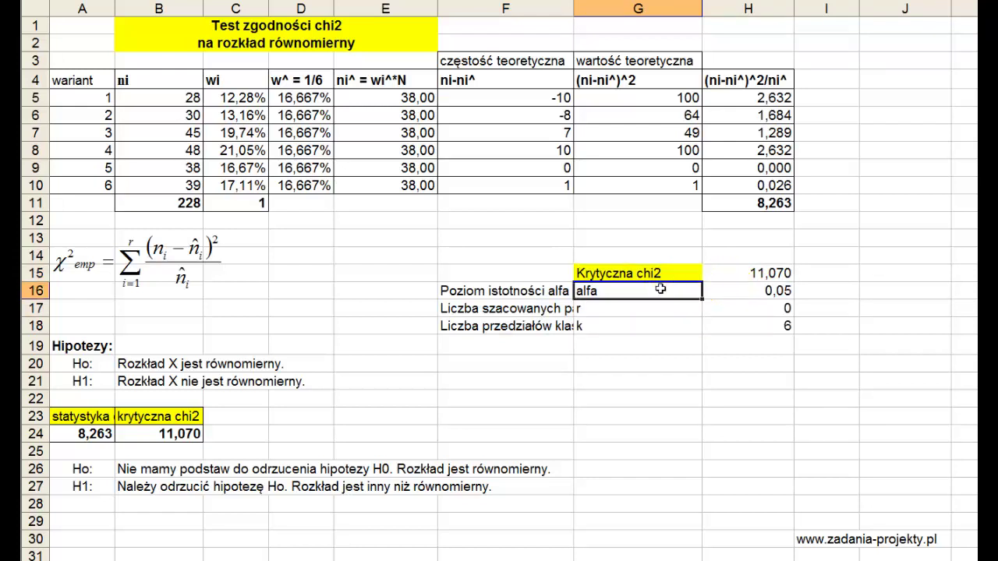
click(595, 310)
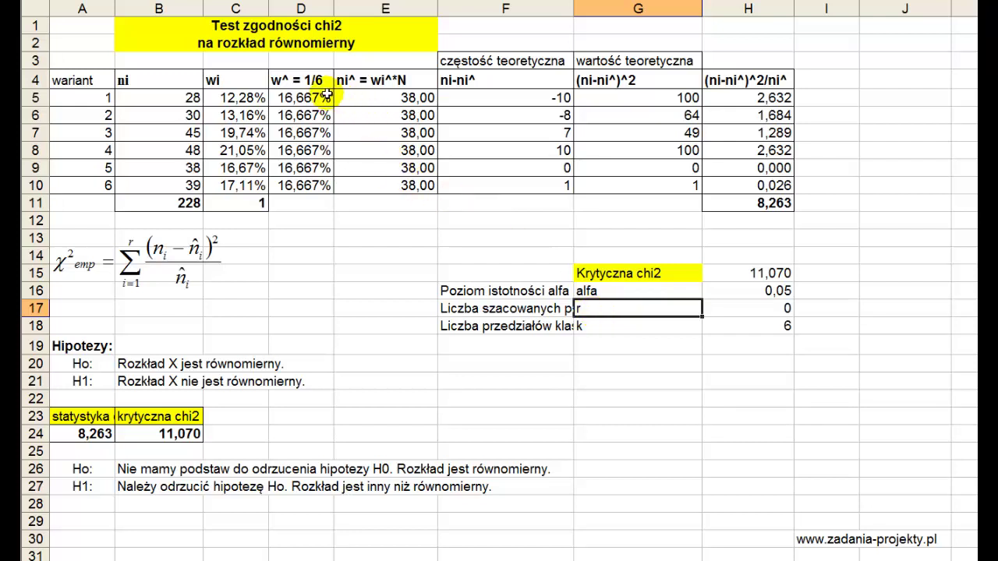
drag(345, 98, 365, 181)
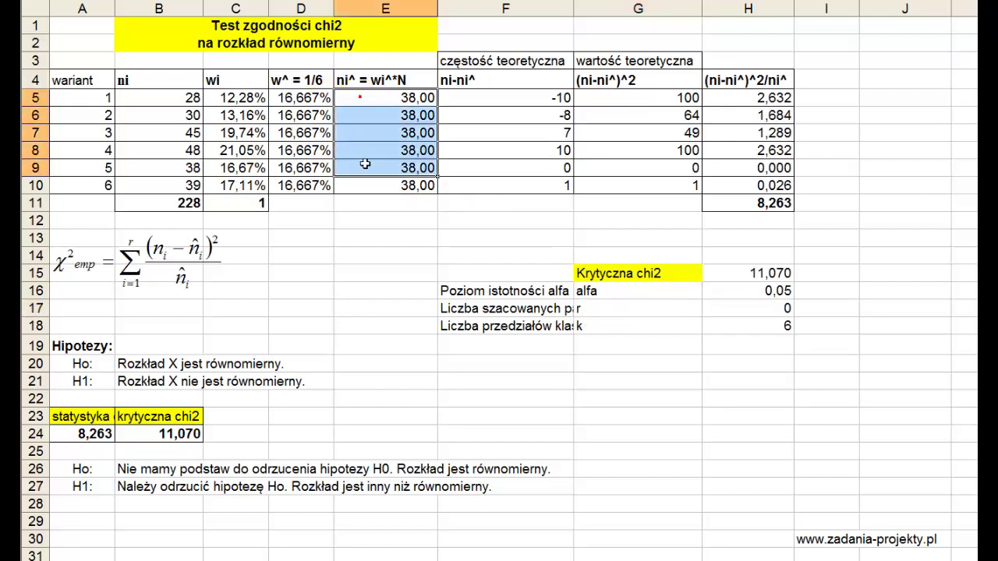
click(613, 325)
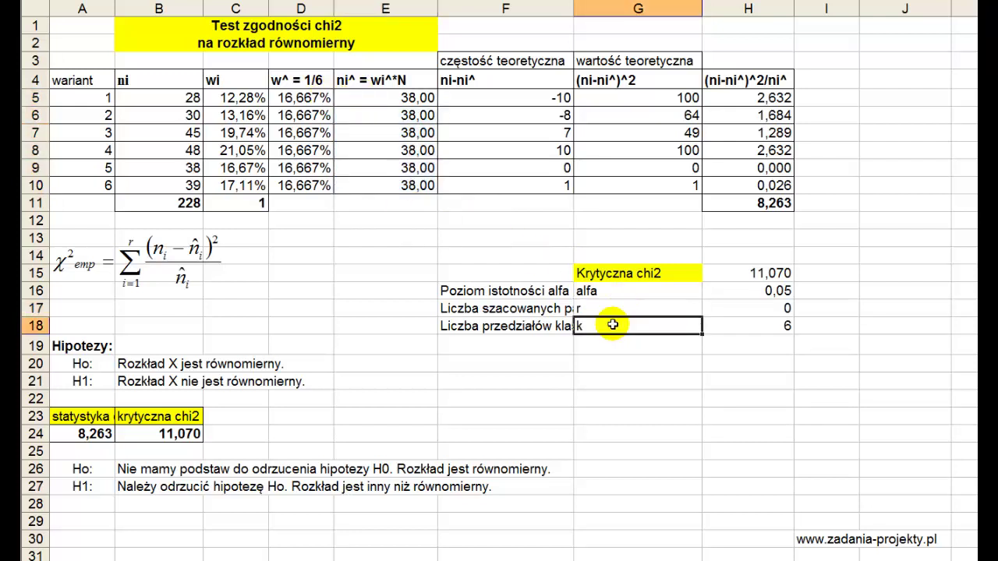
drag(129, 98, 133, 187)
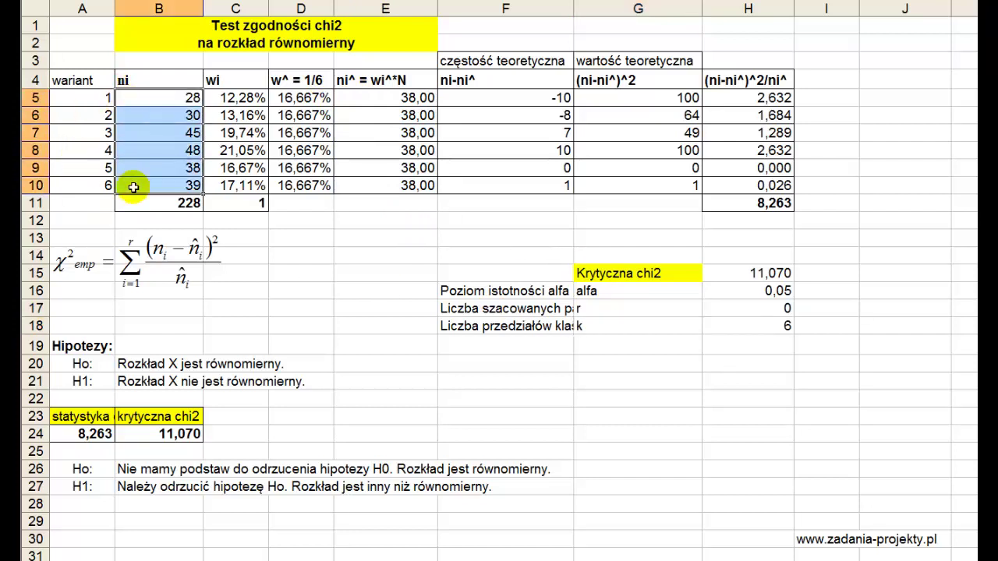
click(599, 291)
click(722, 290)
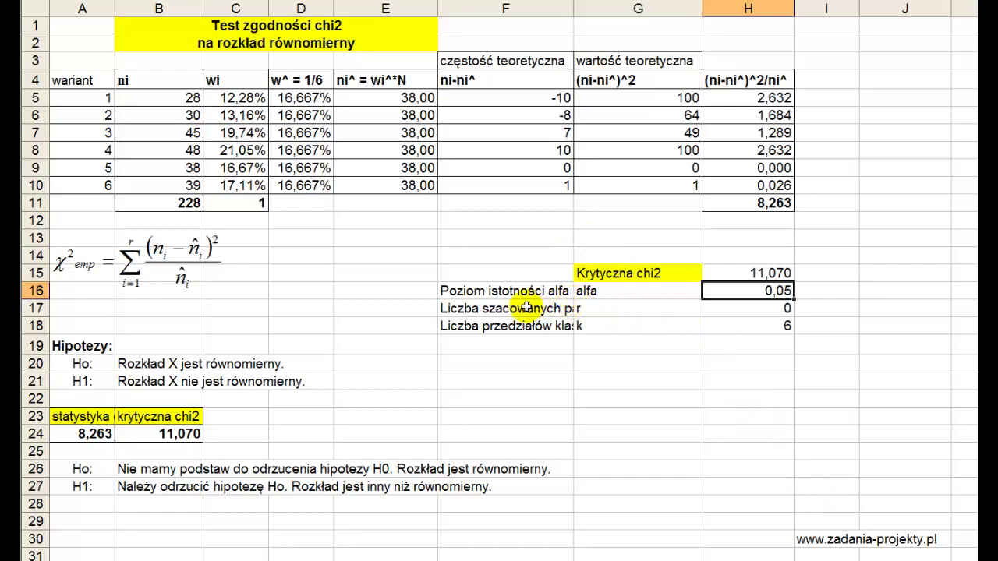
click(615, 310)
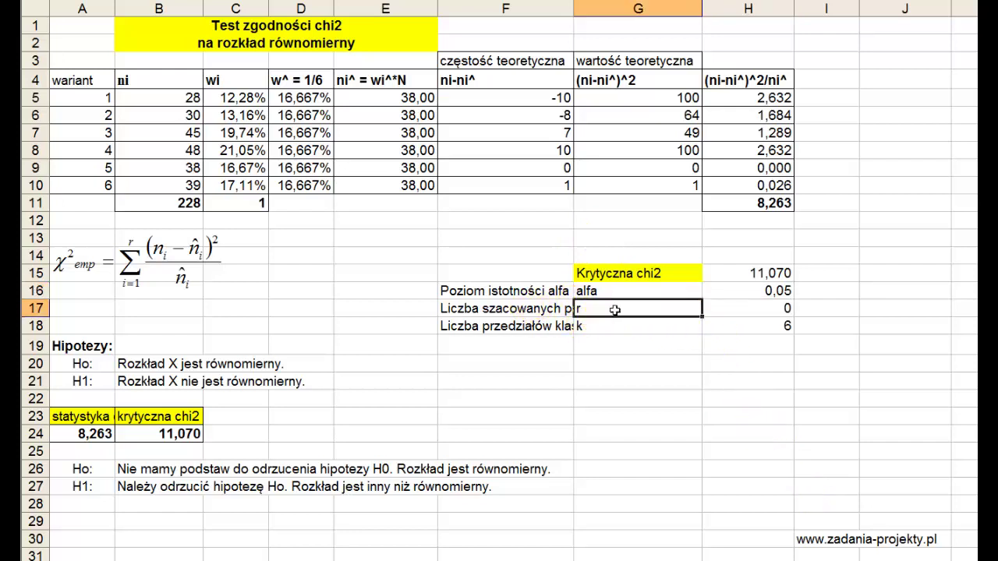
click(538, 308)
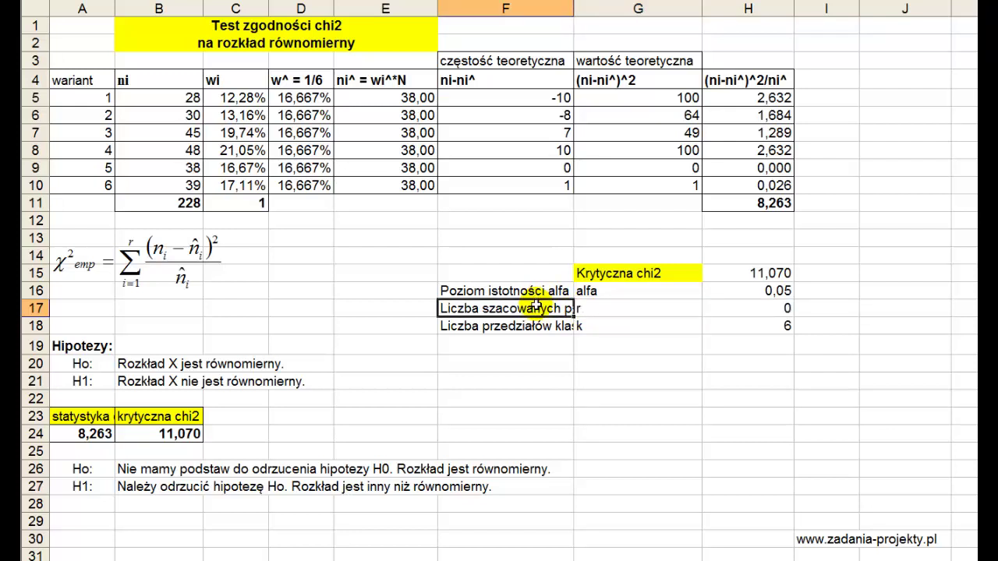
drag(302, 98, 301, 186)
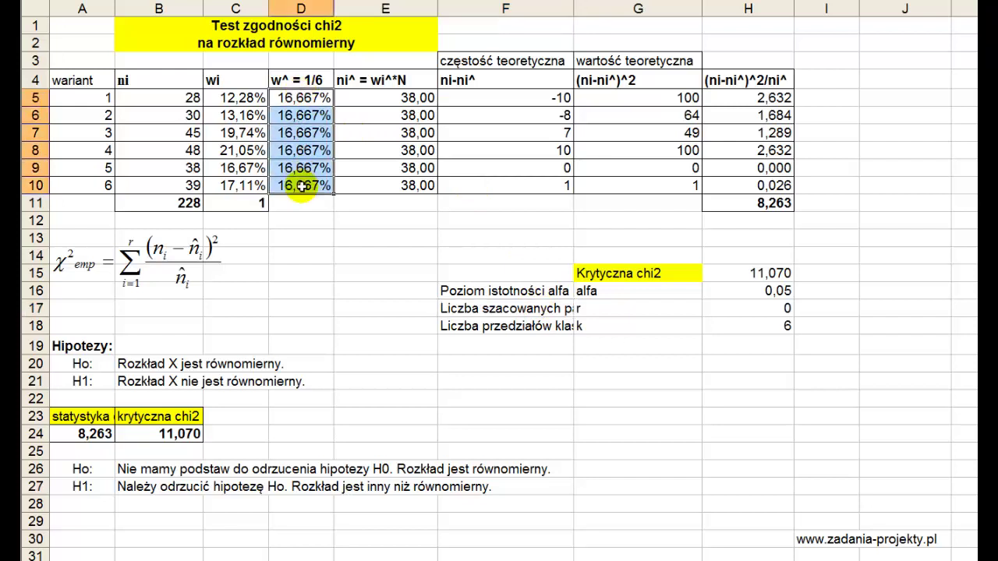
click(713, 308)
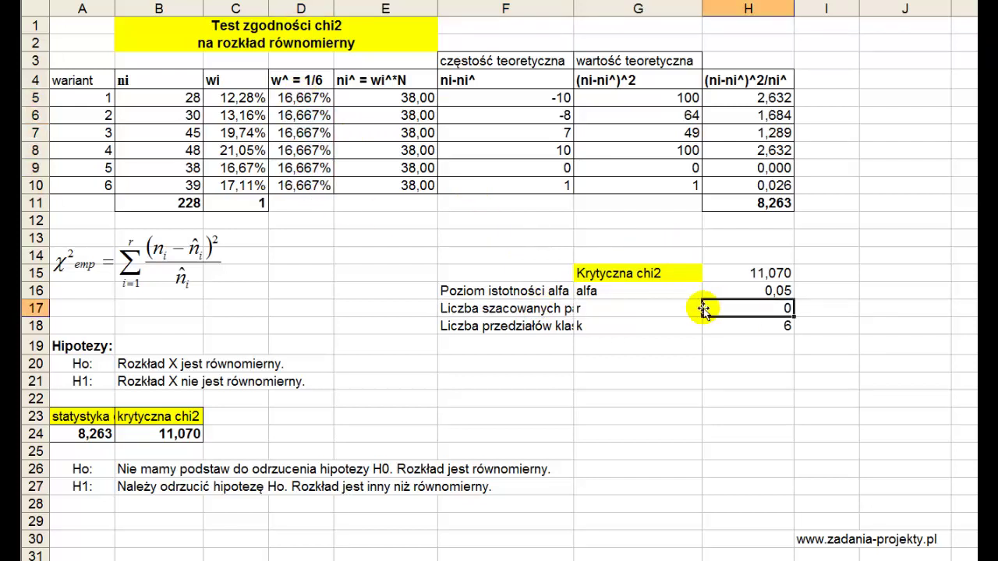
click(493, 328)
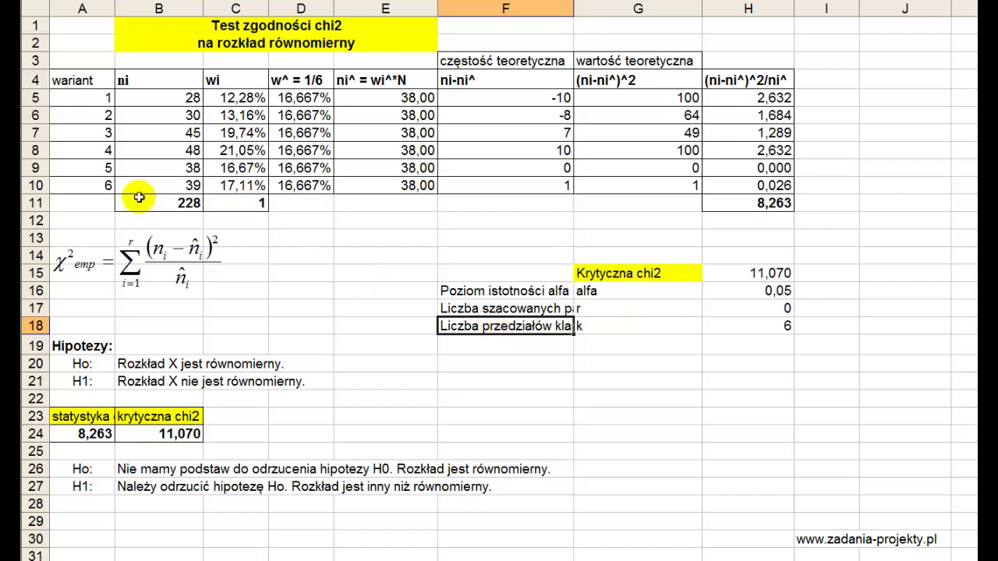
drag(146, 94, 148, 181)
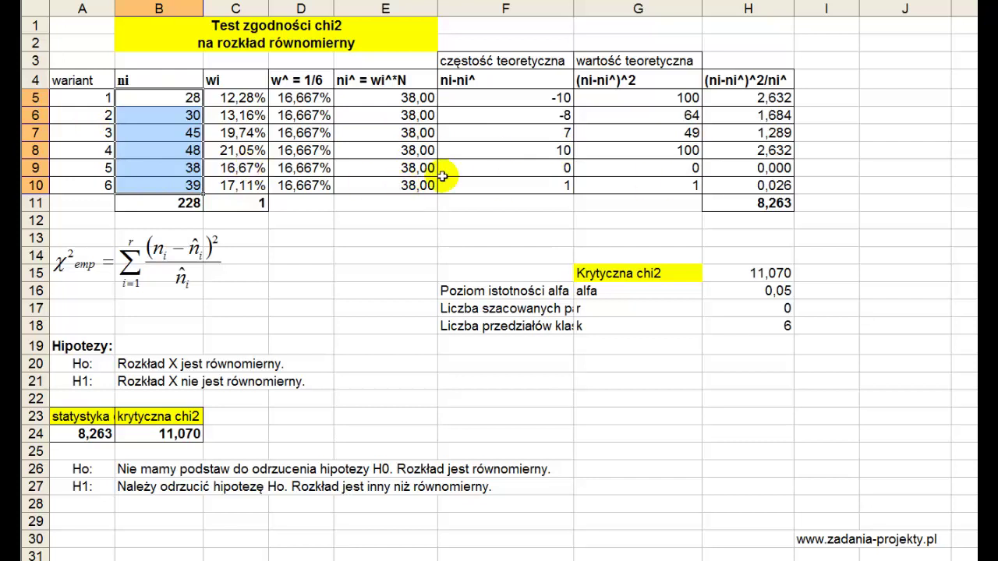
click(753, 324)
double_click(719, 273)
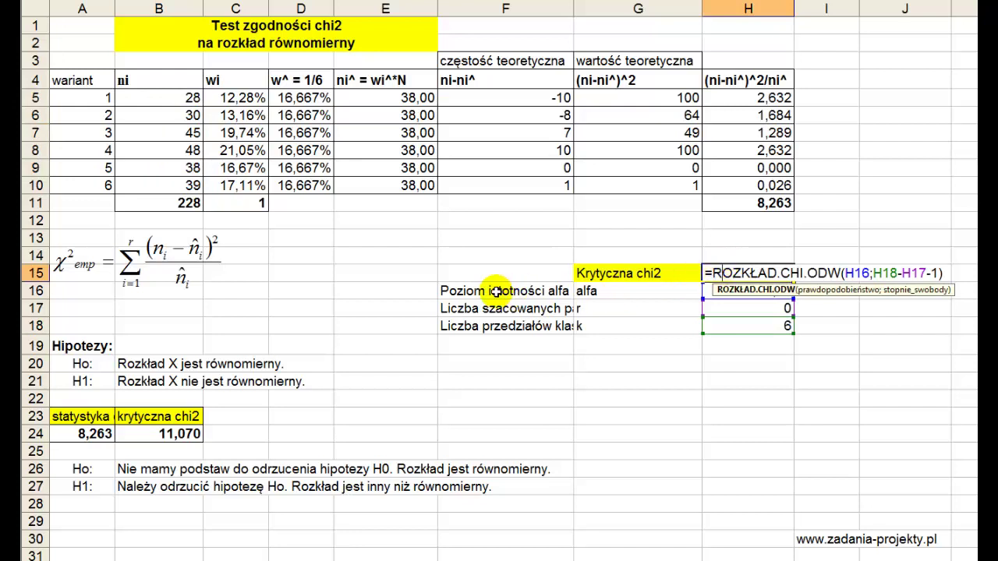
key(Escape)
double_click(740, 271)
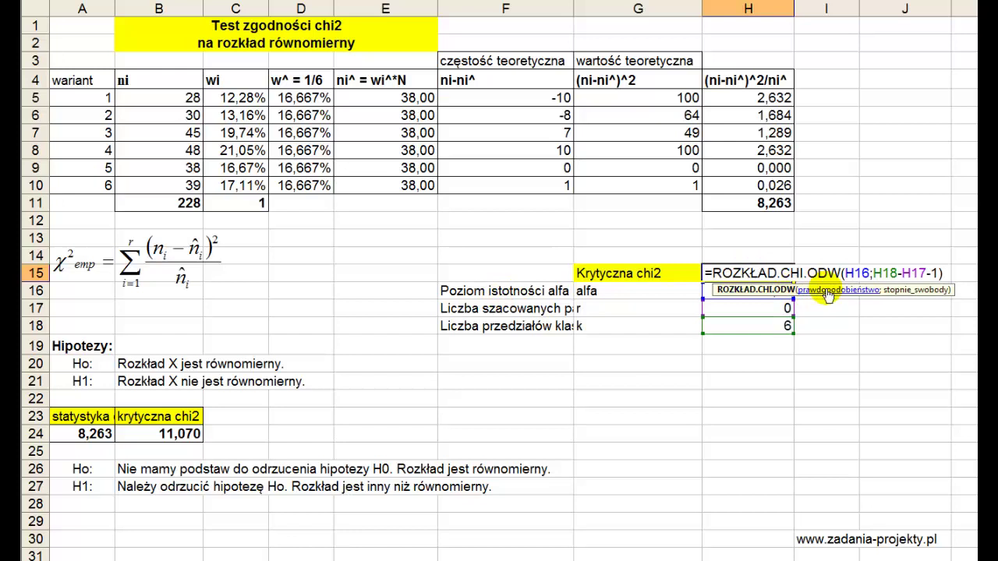
key(Return)
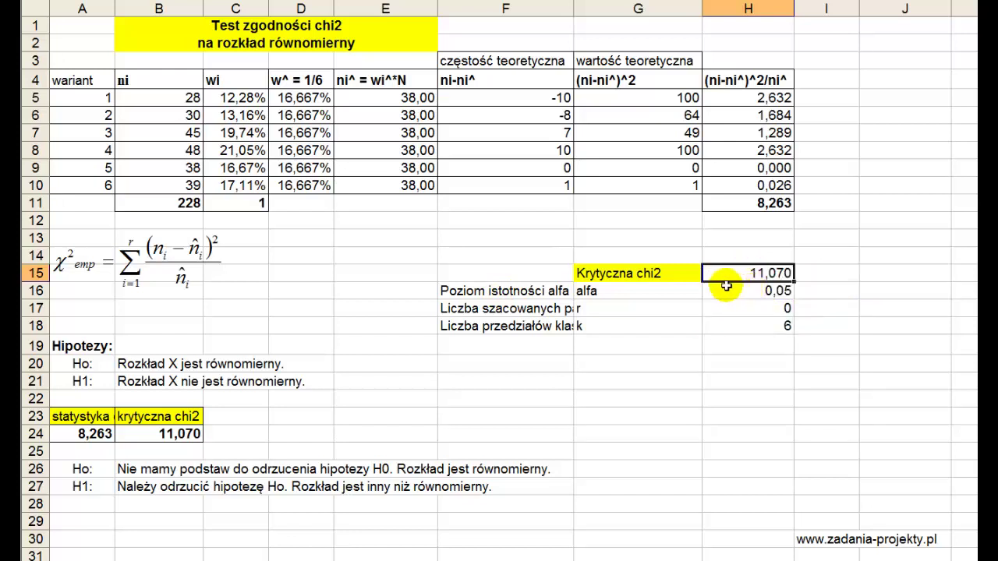
double_click(724, 290)
key(Escape)
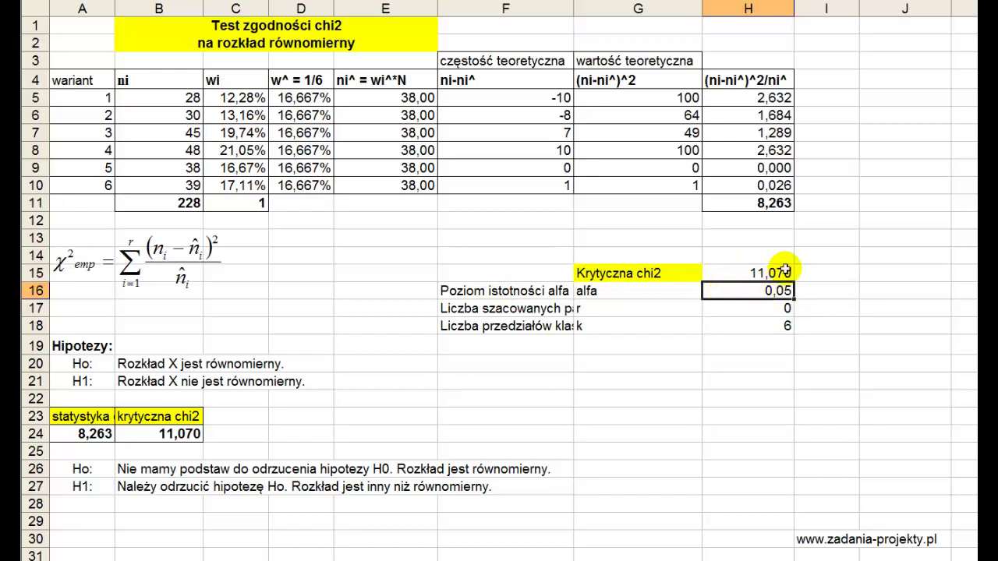
double_click(784, 273)
click(890, 272)
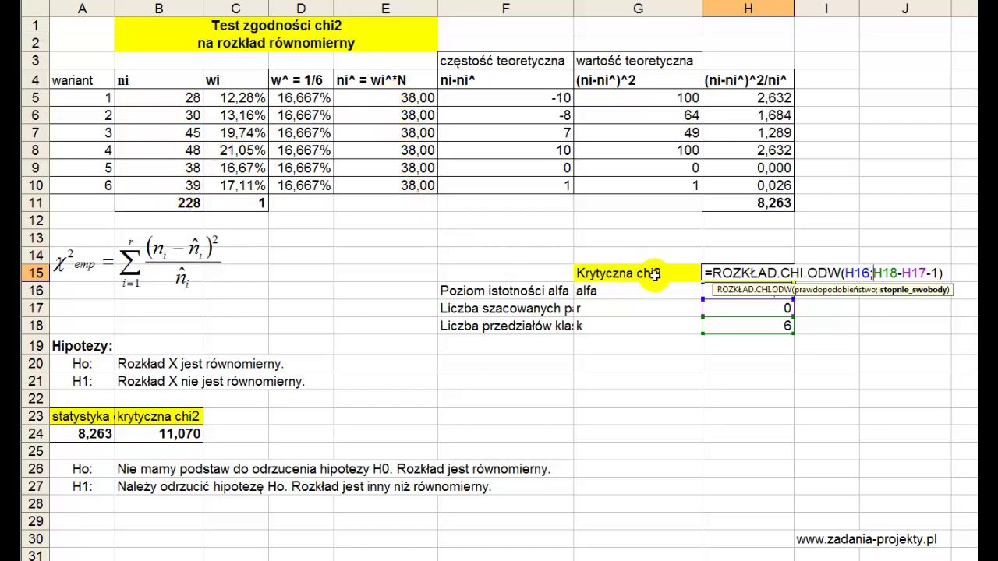
key(Return)
click(711, 275)
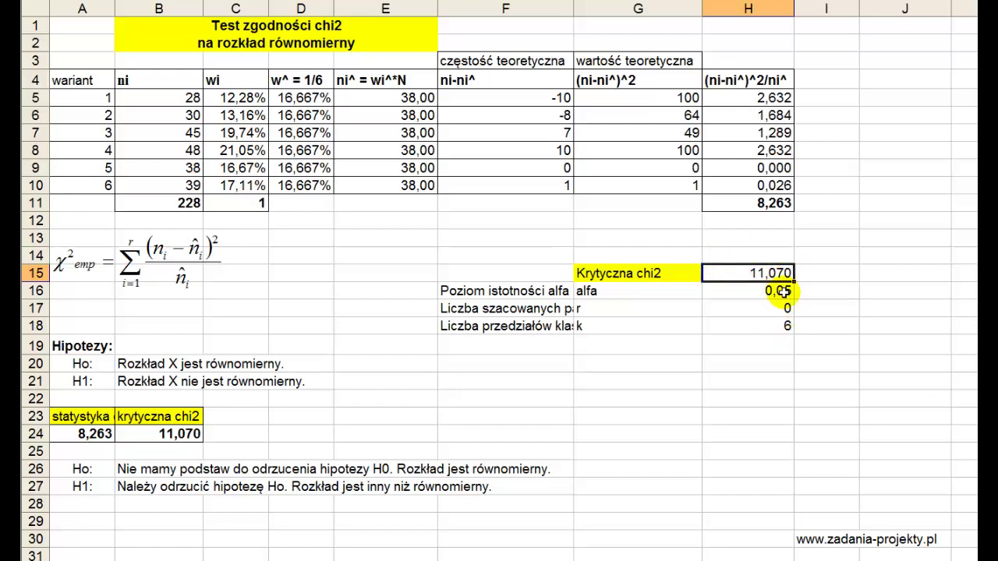
click(125, 437)
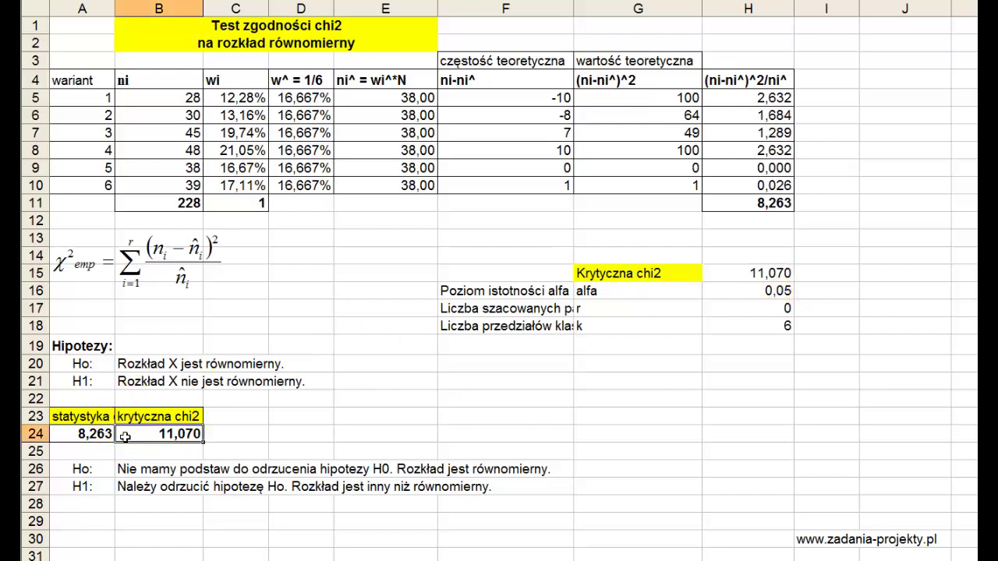
click(78, 435)
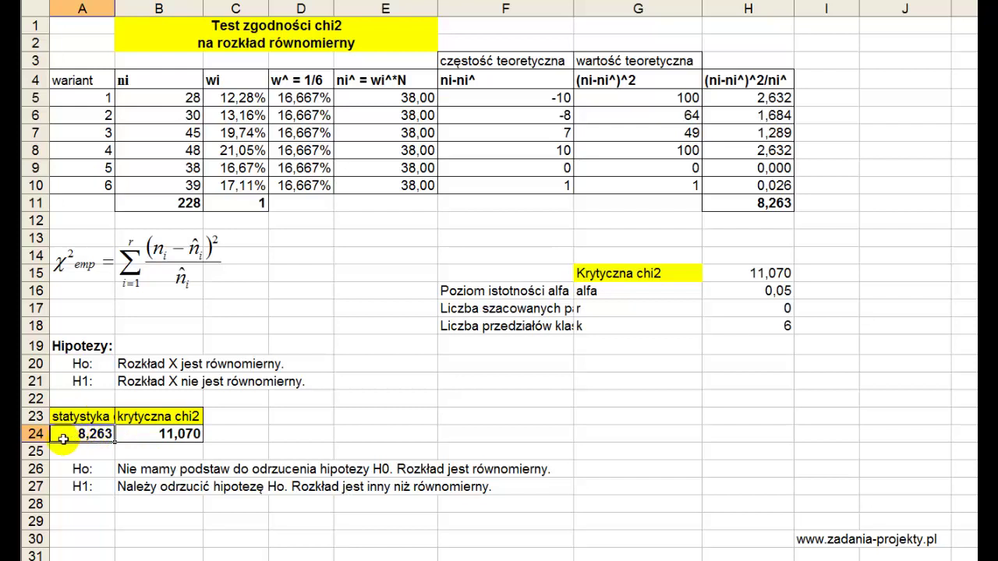
click(151, 435)
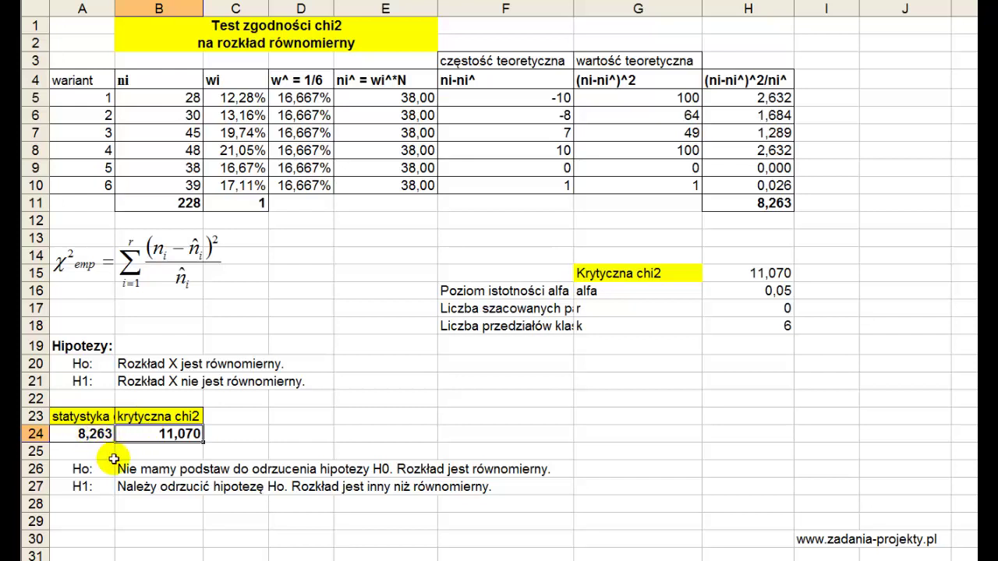
click(72, 469)
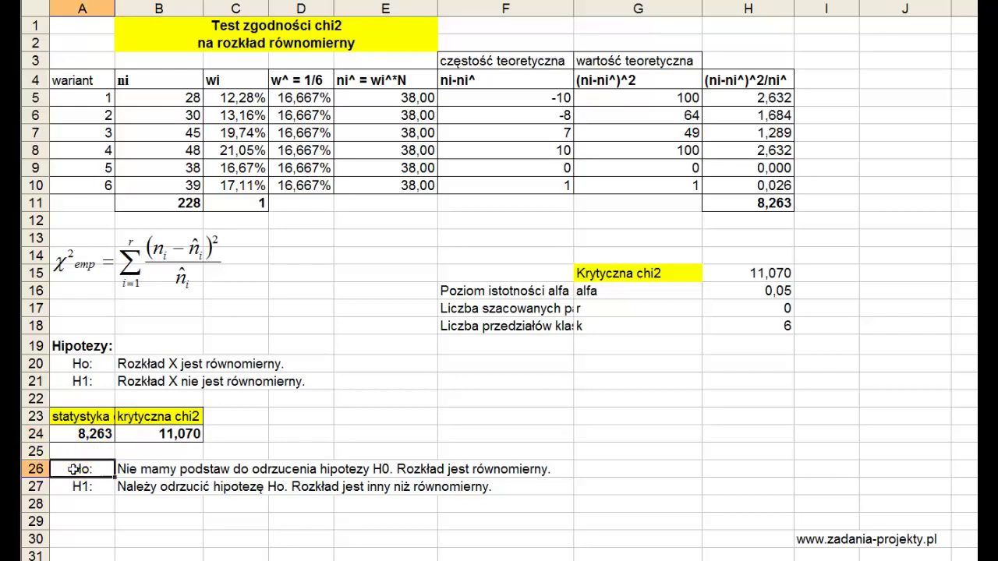
click(151, 468)
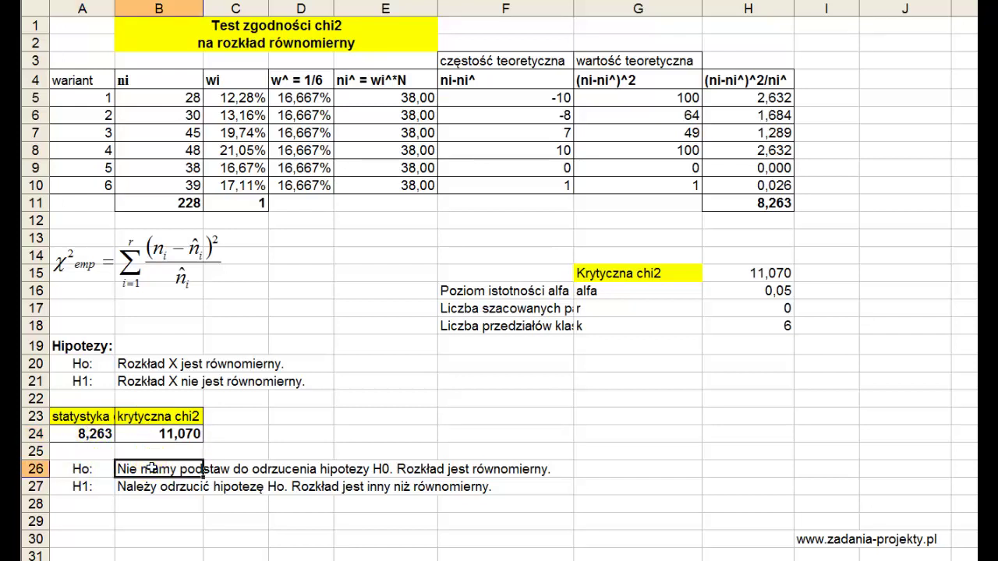
click(122, 364)
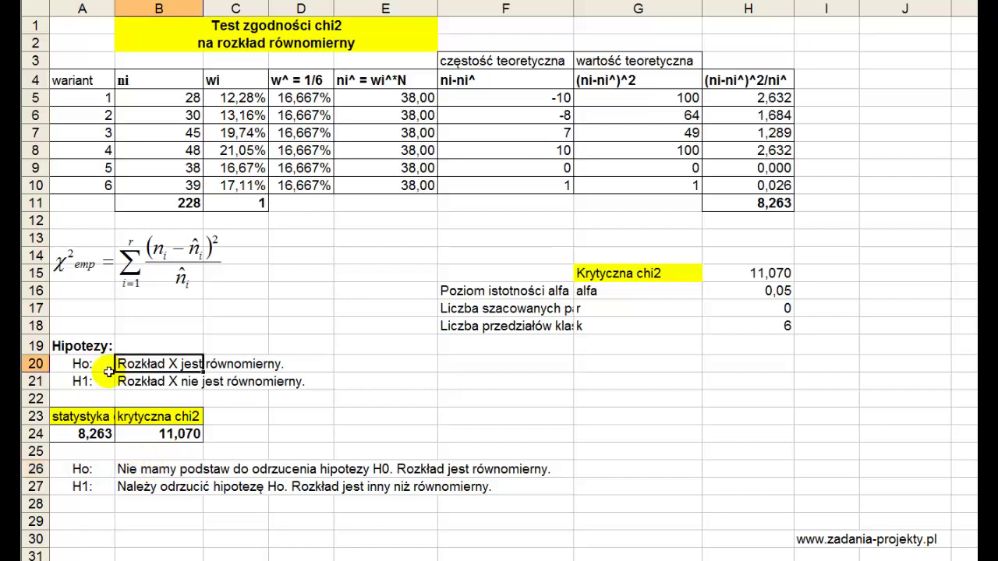
click(60, 439)
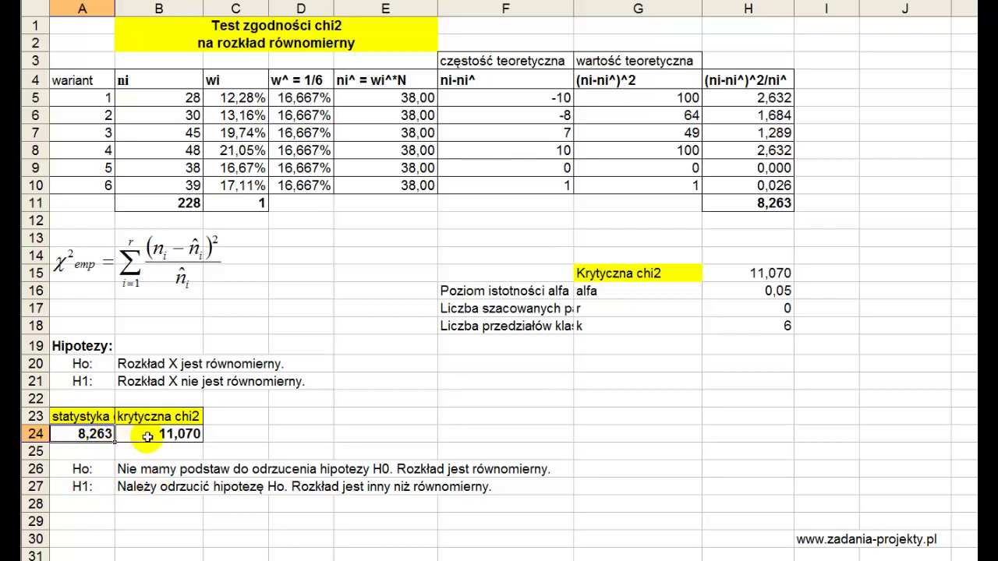
click(75, 487)
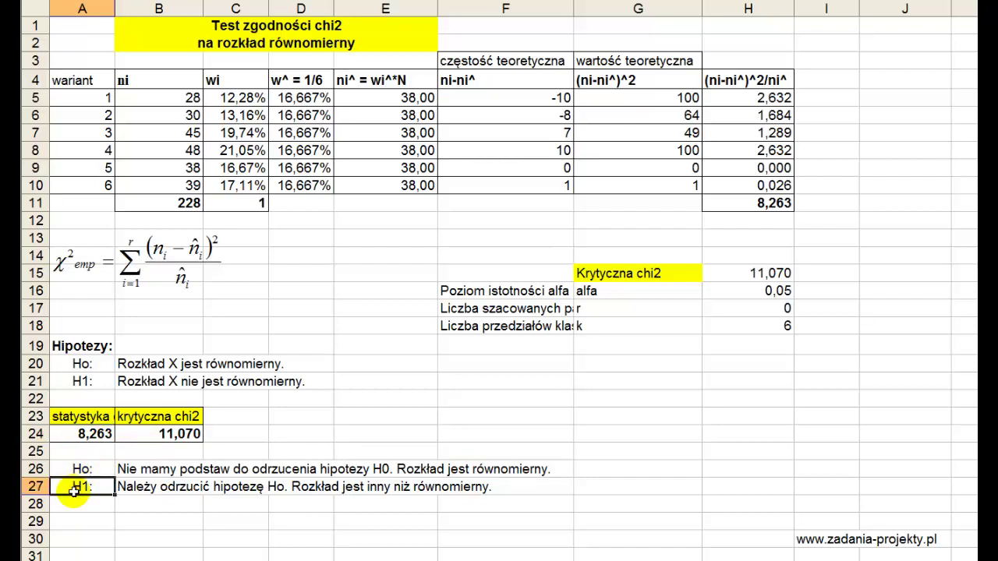
click(154, 382)
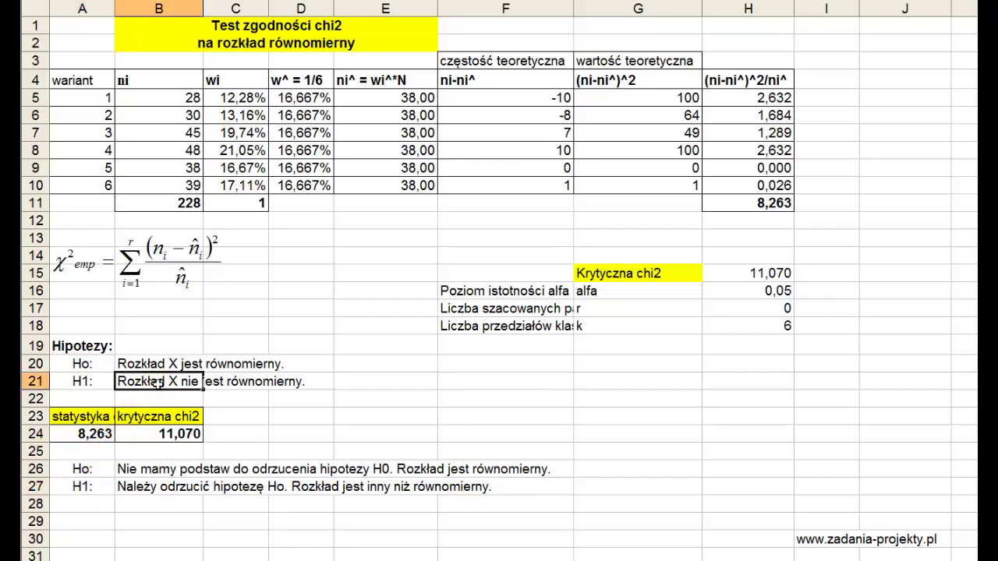